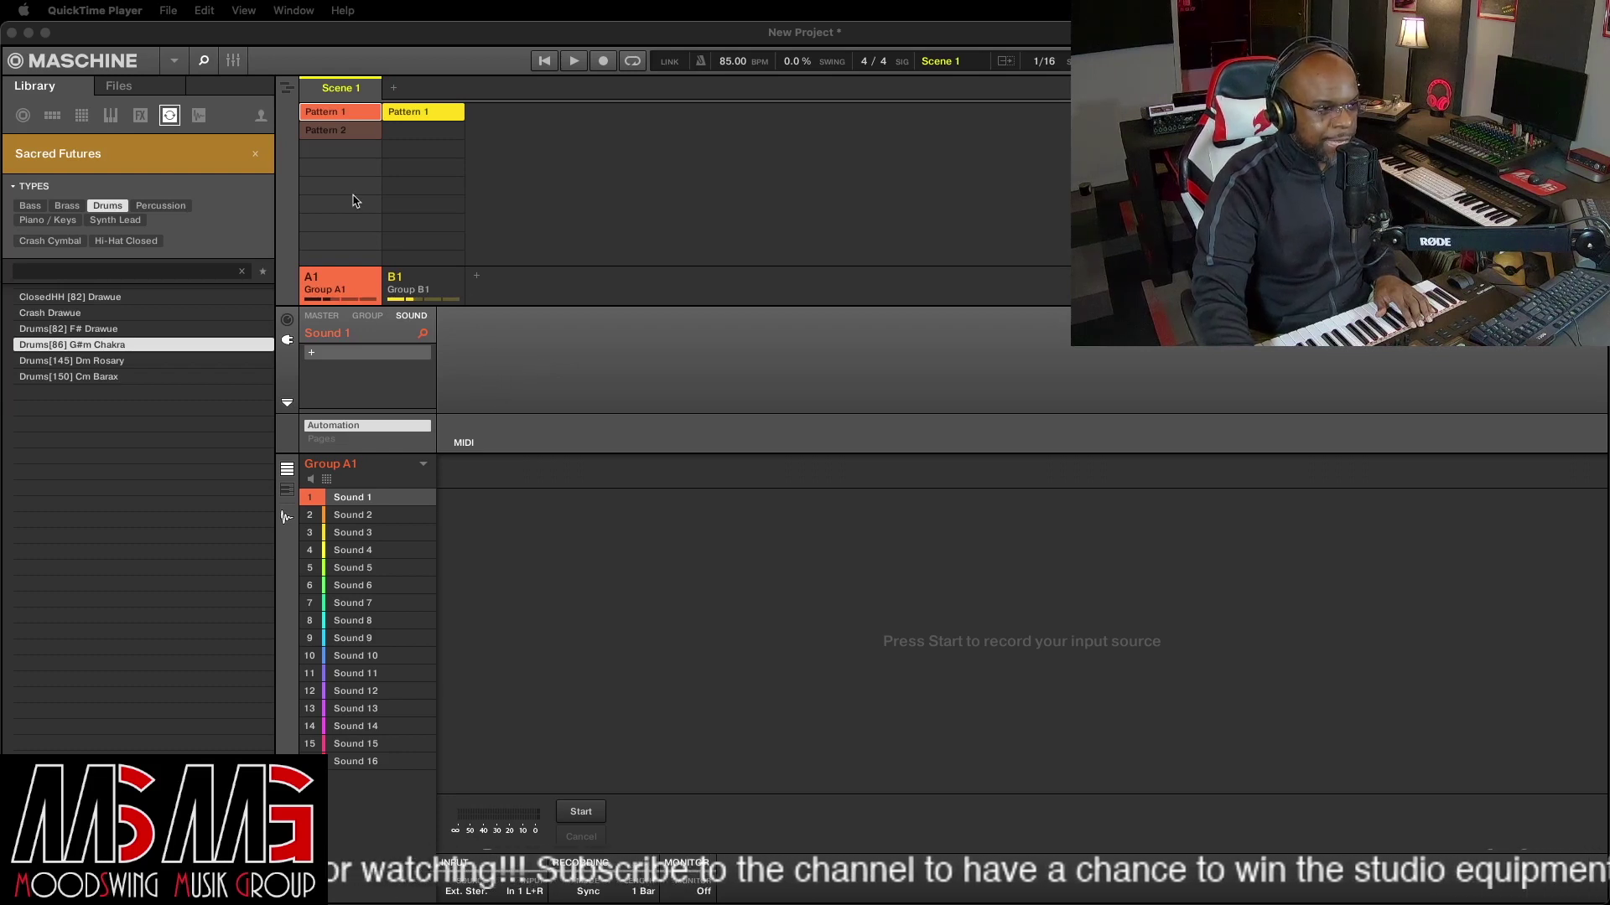
- Bring the Maschine 2 project window to the front, with the Sacred Futures drum loops listed
{"action": "left_click", "coordinate": [544, 62]}
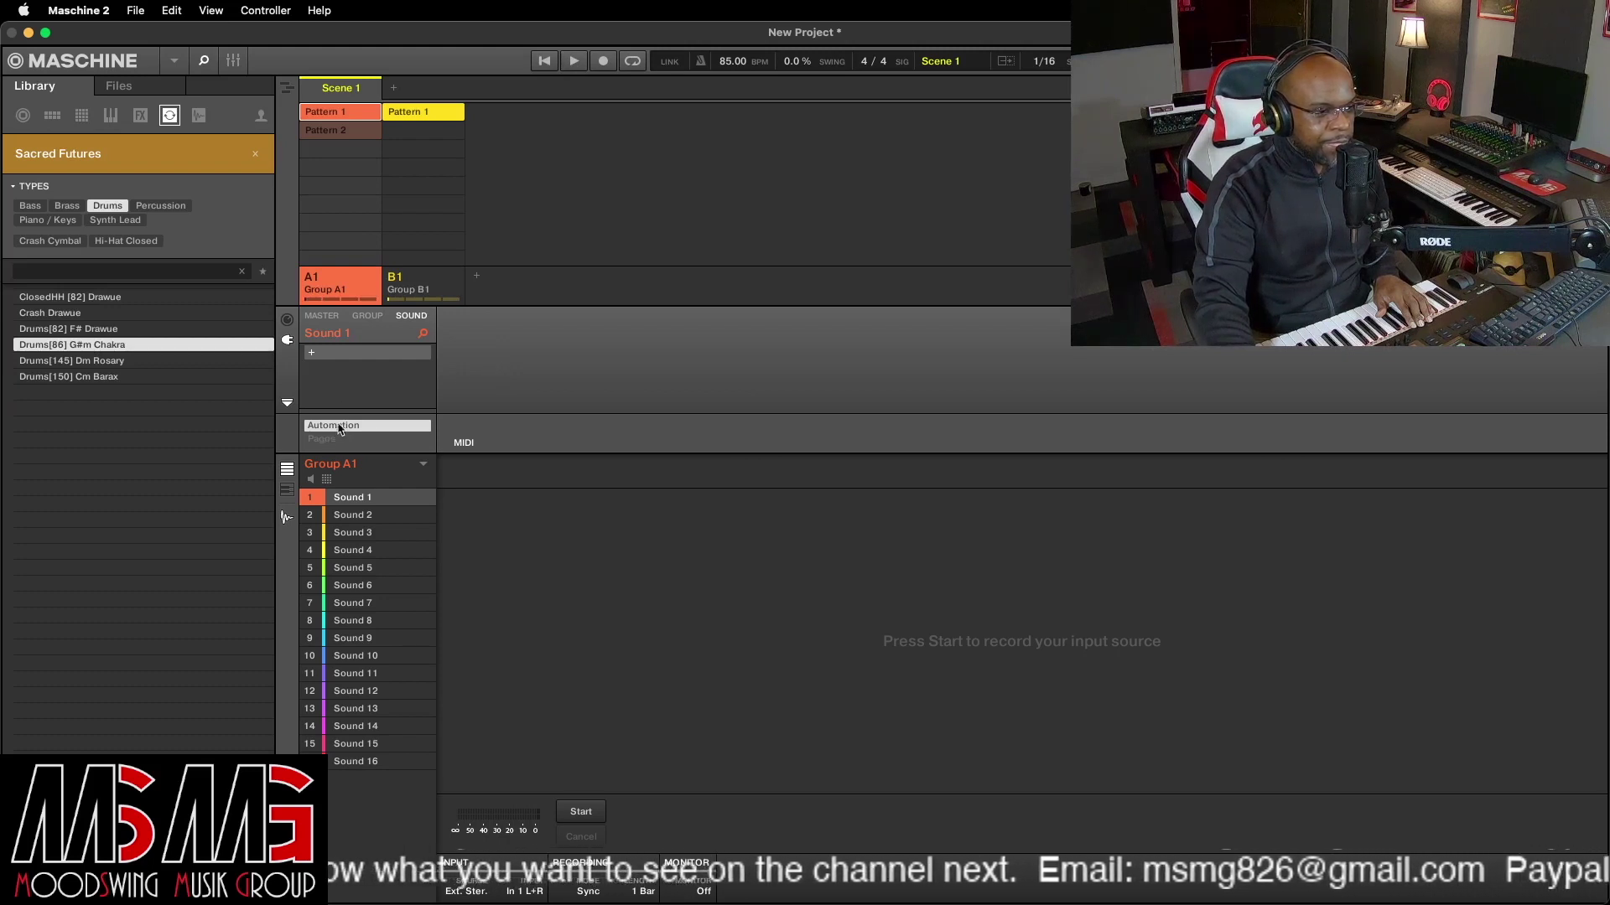
- Load the Drums[86] G#m Chakra loop onto Sound 1 and play it through the 4-bar pattern
{"action": "left_click_drag", "start_coordinate": [59, 348], "coordinate": [361, 504]}
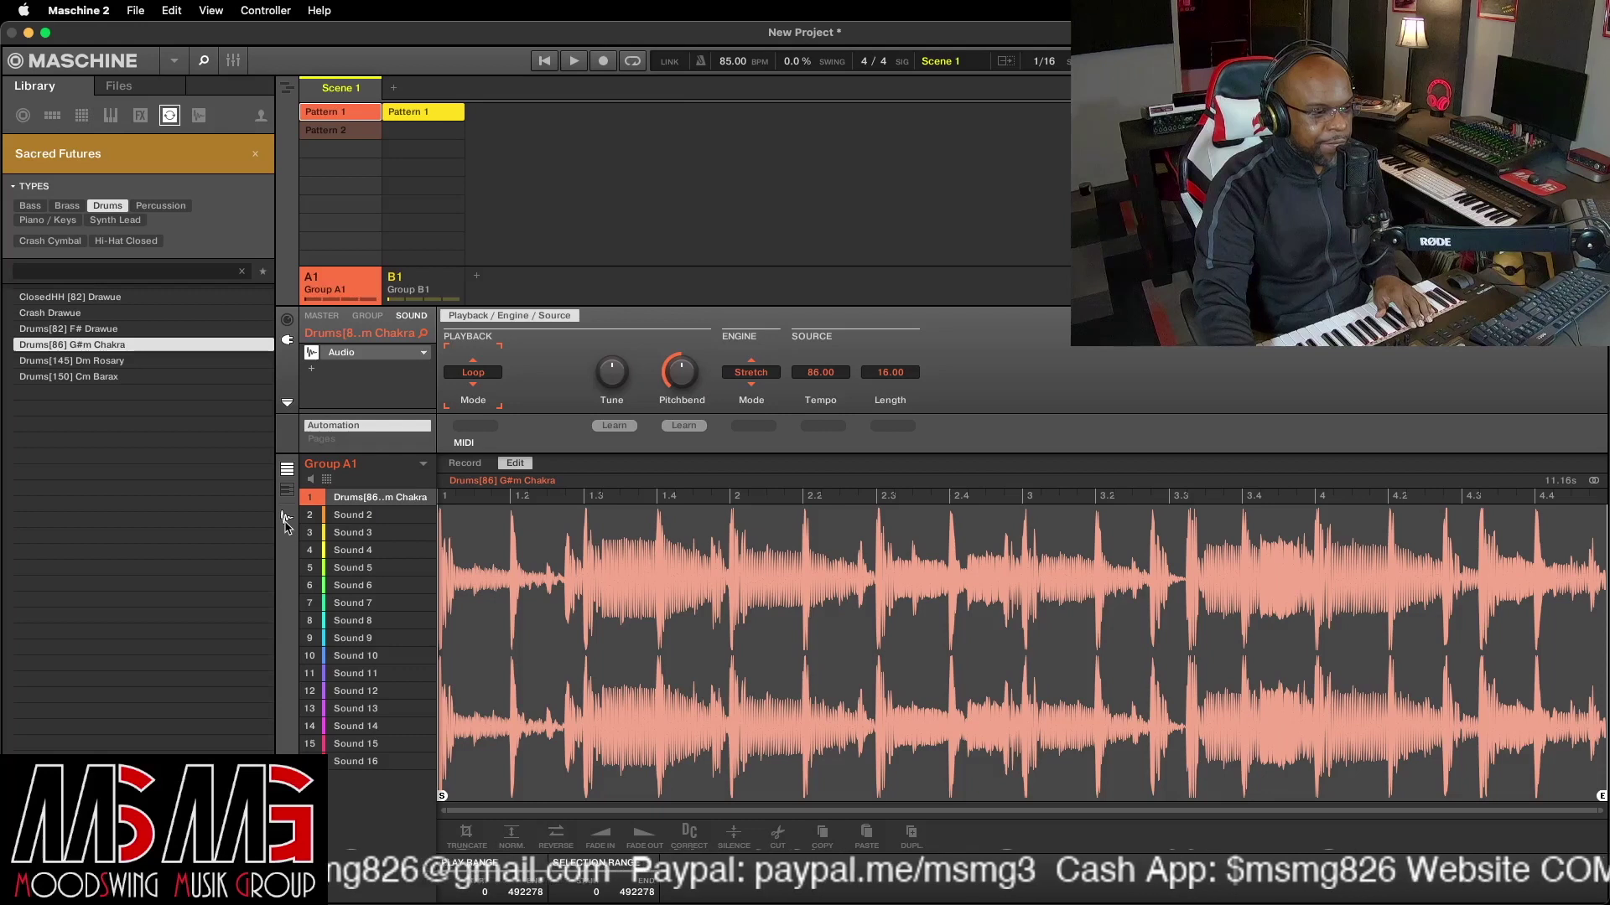
{"action": "left_click", "coordinate": [287, 471]}
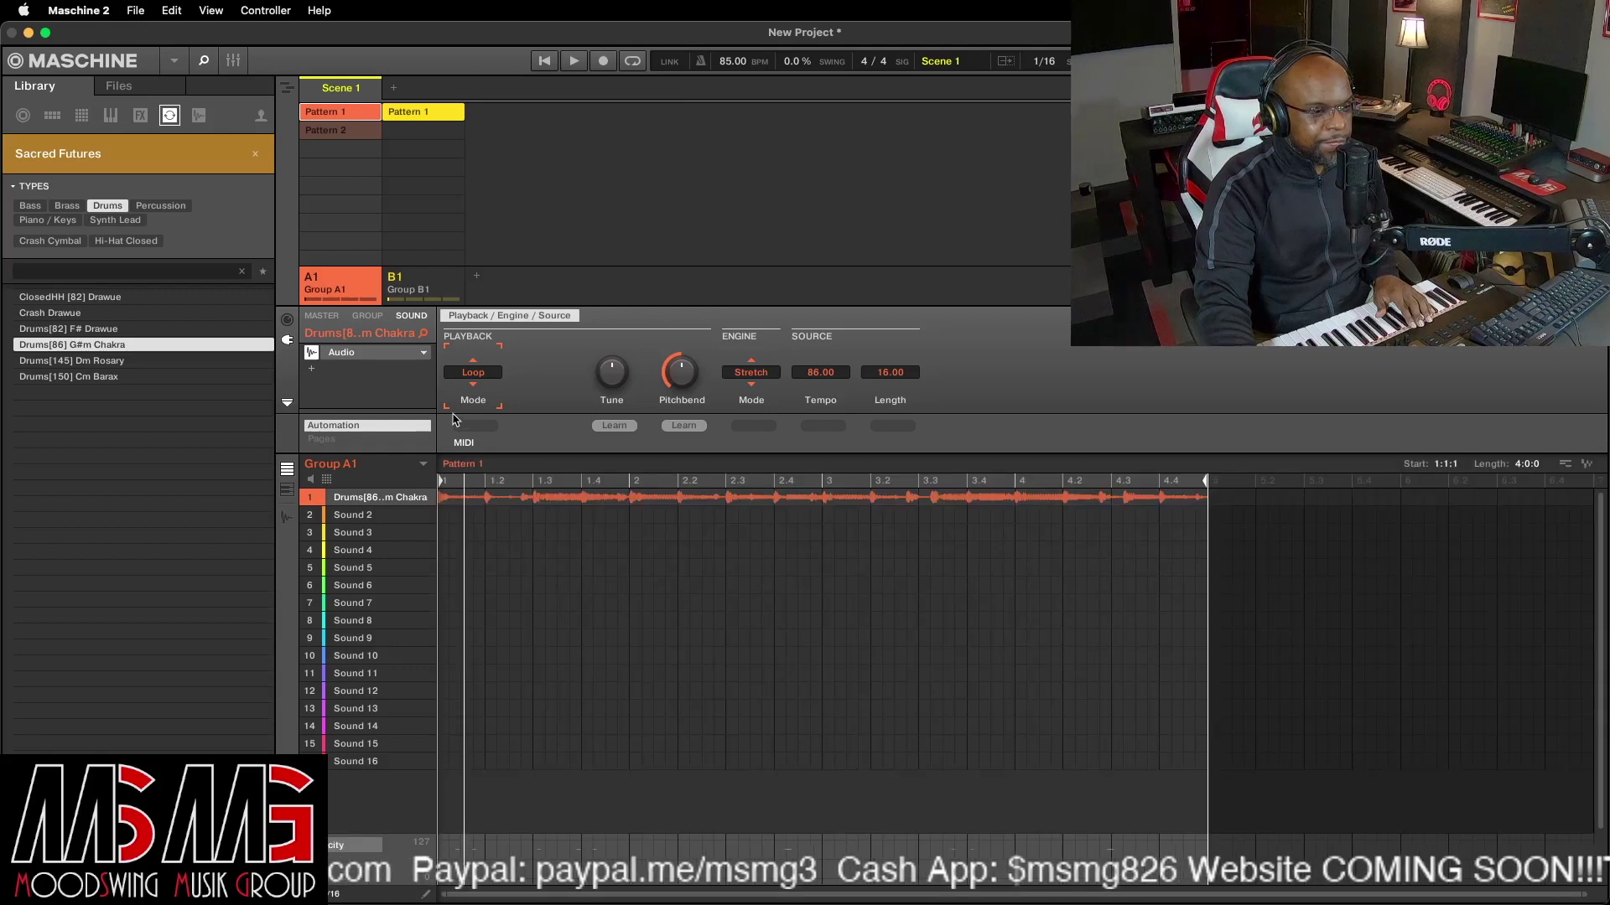
{"action": "left_click", "coordinate": [545, 61]}
{"action": "left_click", "coordinate": [573, 62]}
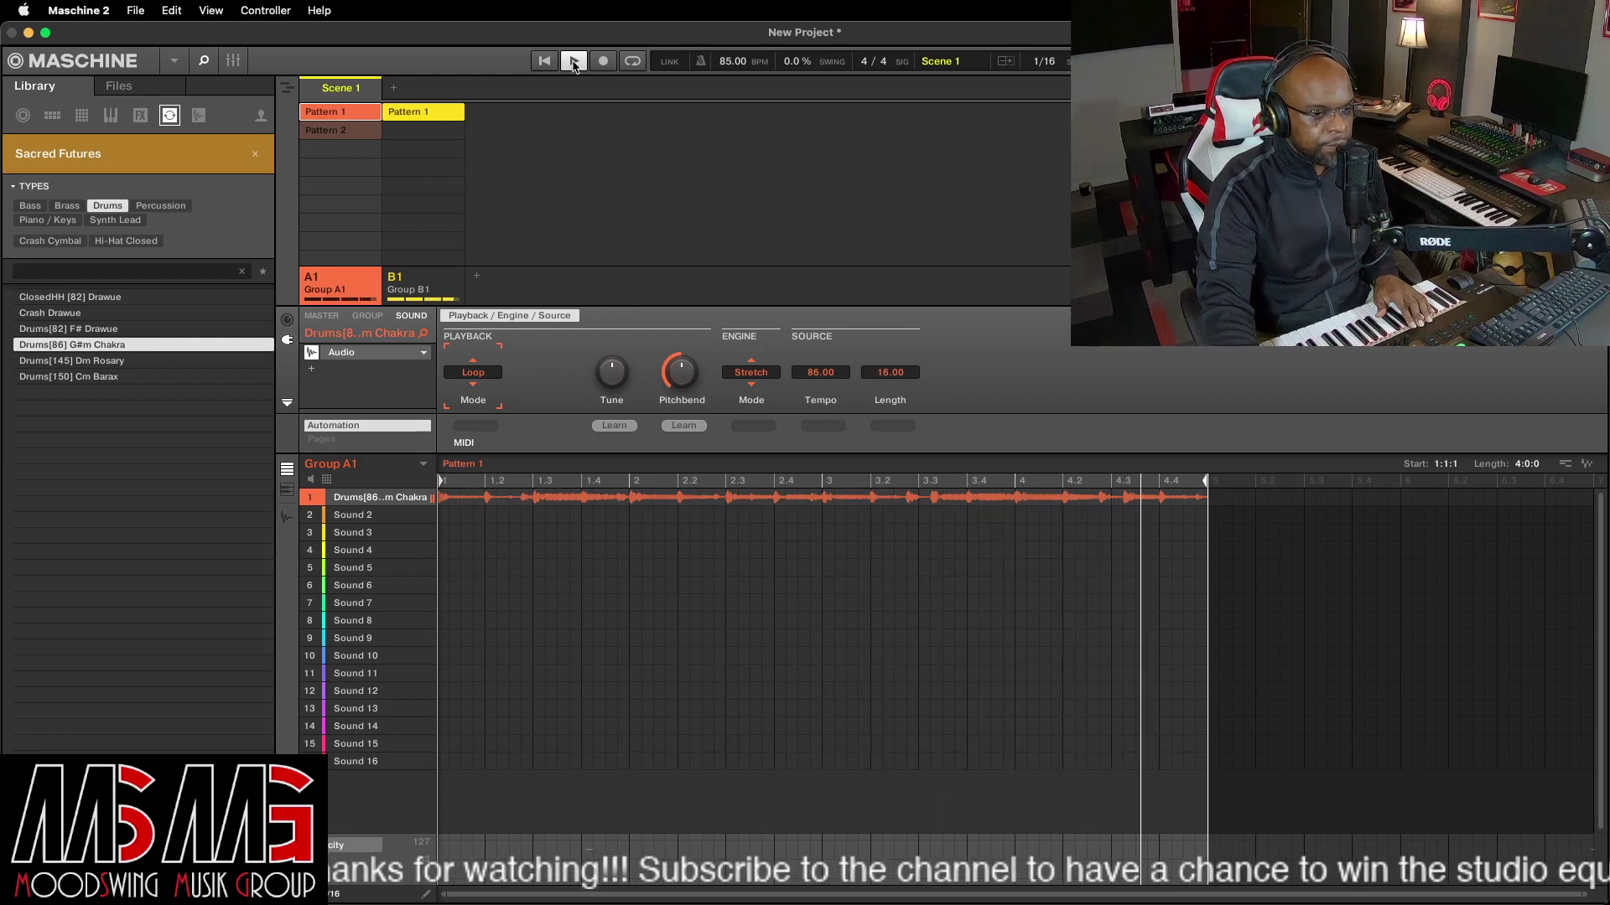
{"action": "left_click", "coordinate": [573, 62]}
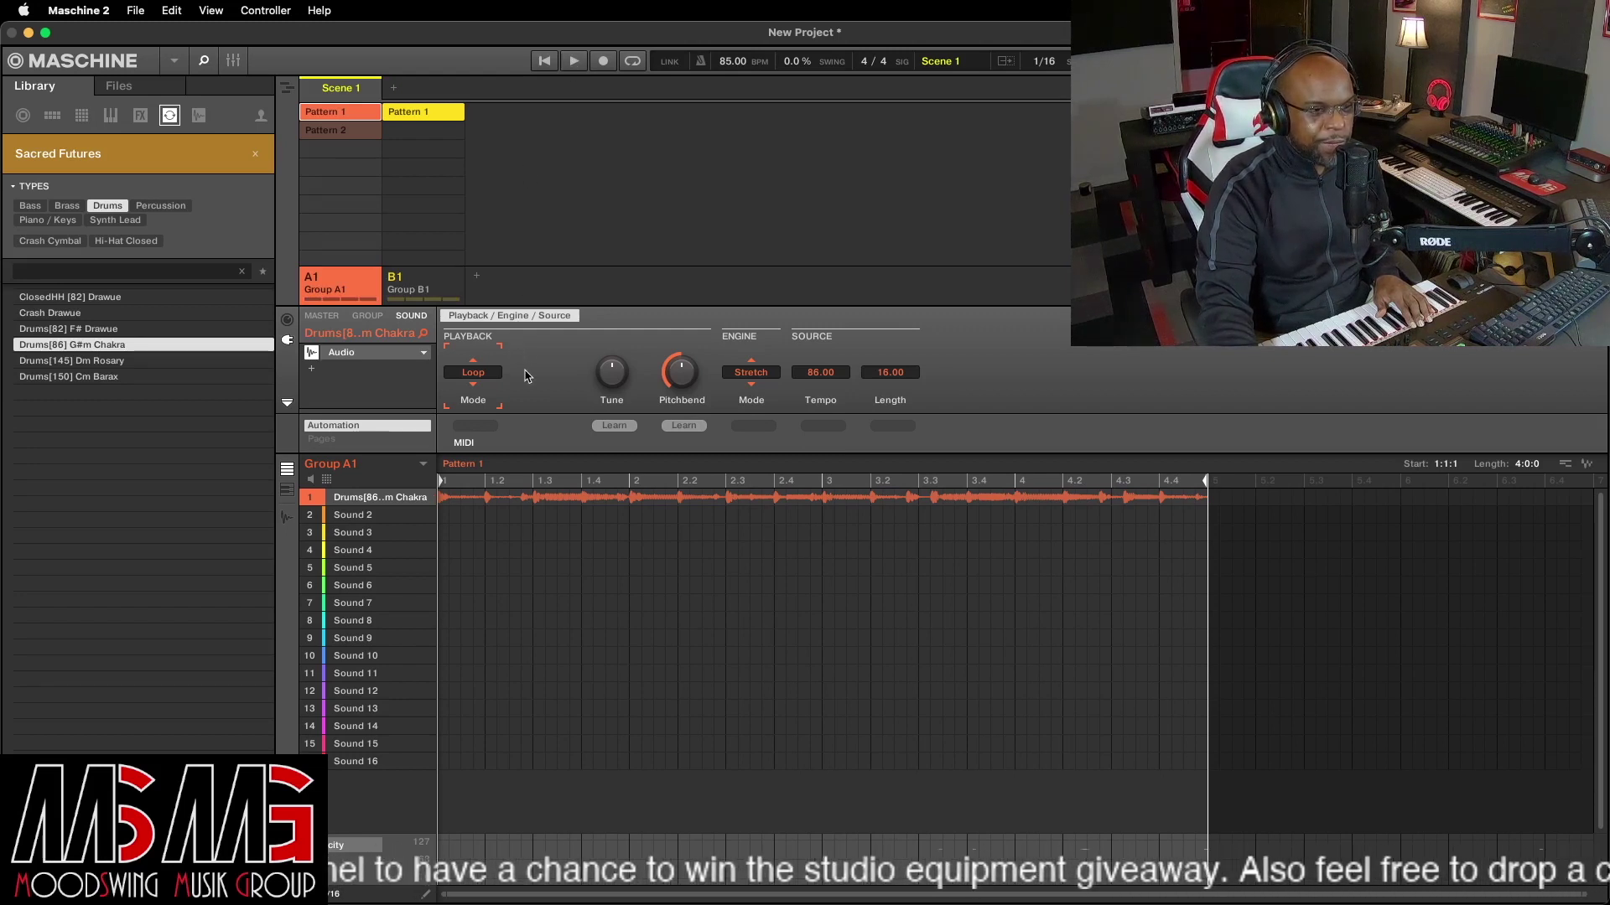
- Replace Sound 1's audio module with the Sampler and bring up the loop's Slice view
{"action": "left_click", "coordinate": [425, 358]}
{"action": "mouse_move", "coordinate": [458, 390]}
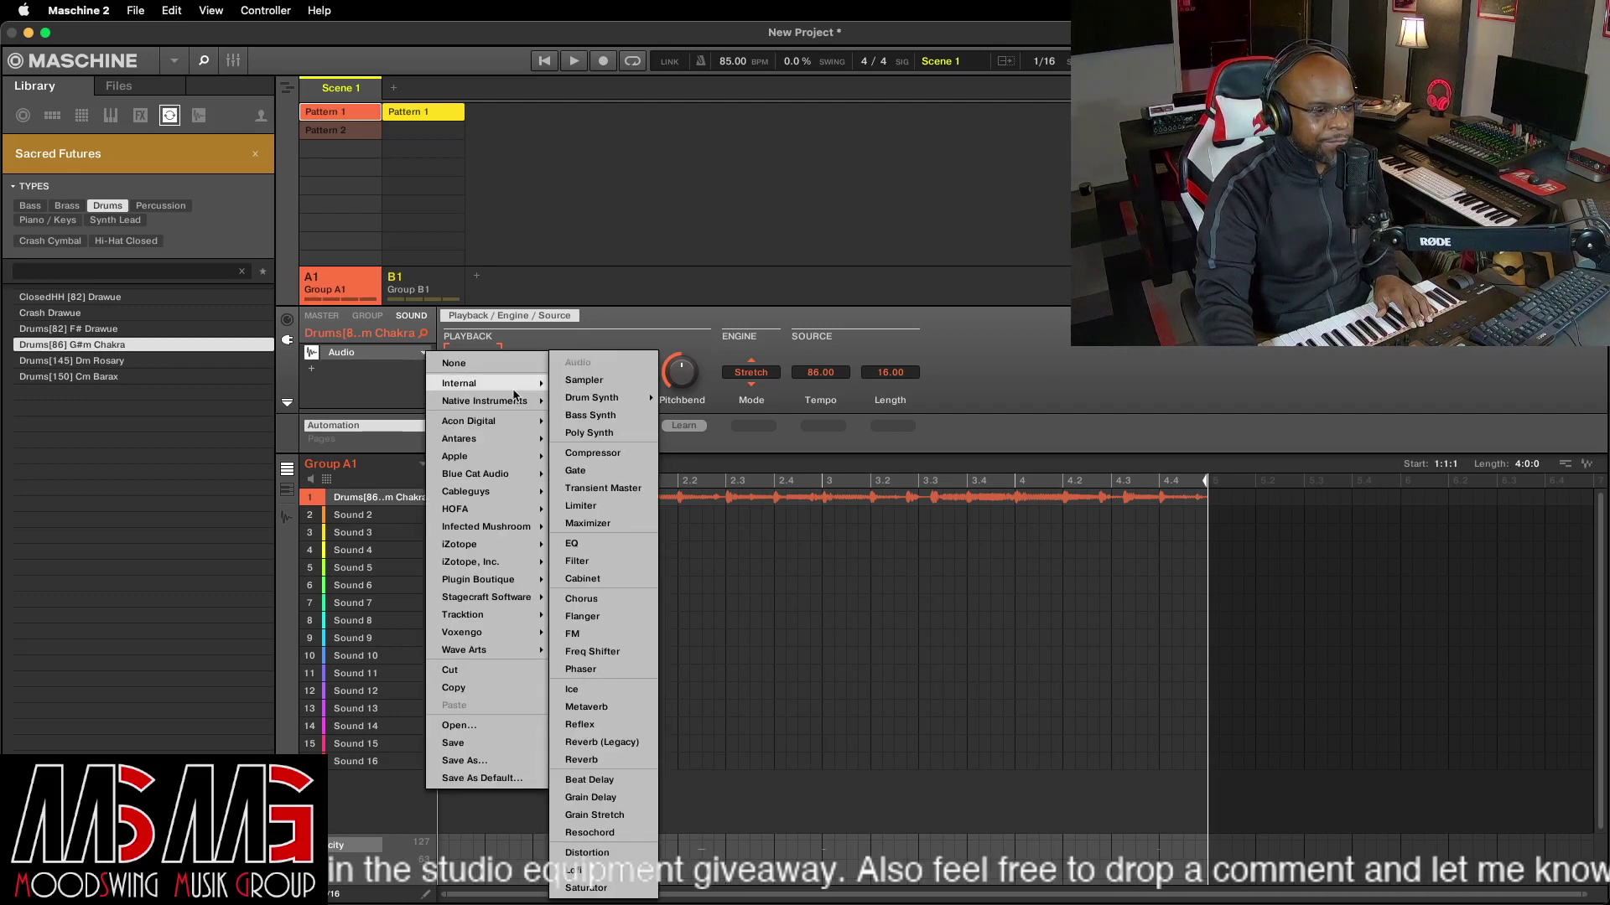
{"action": "left_click", "coordinate": [597, 382]}
{"action": "left_click", "coordinate": [287, 517]}
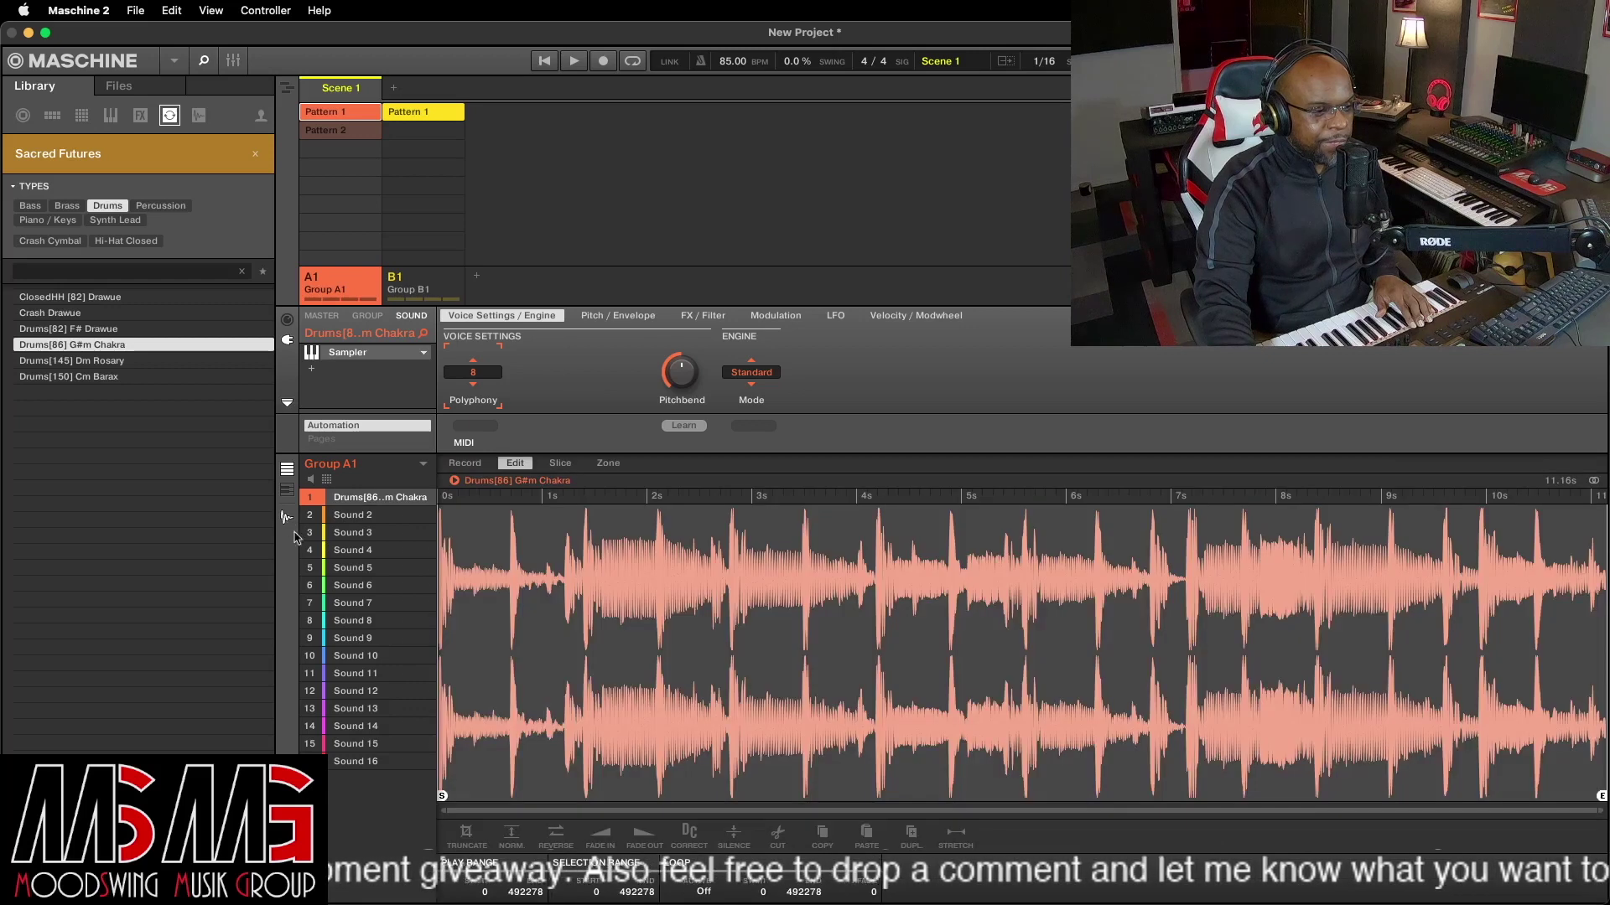
{"action": "left_click", "coordinate": [560, 464]}
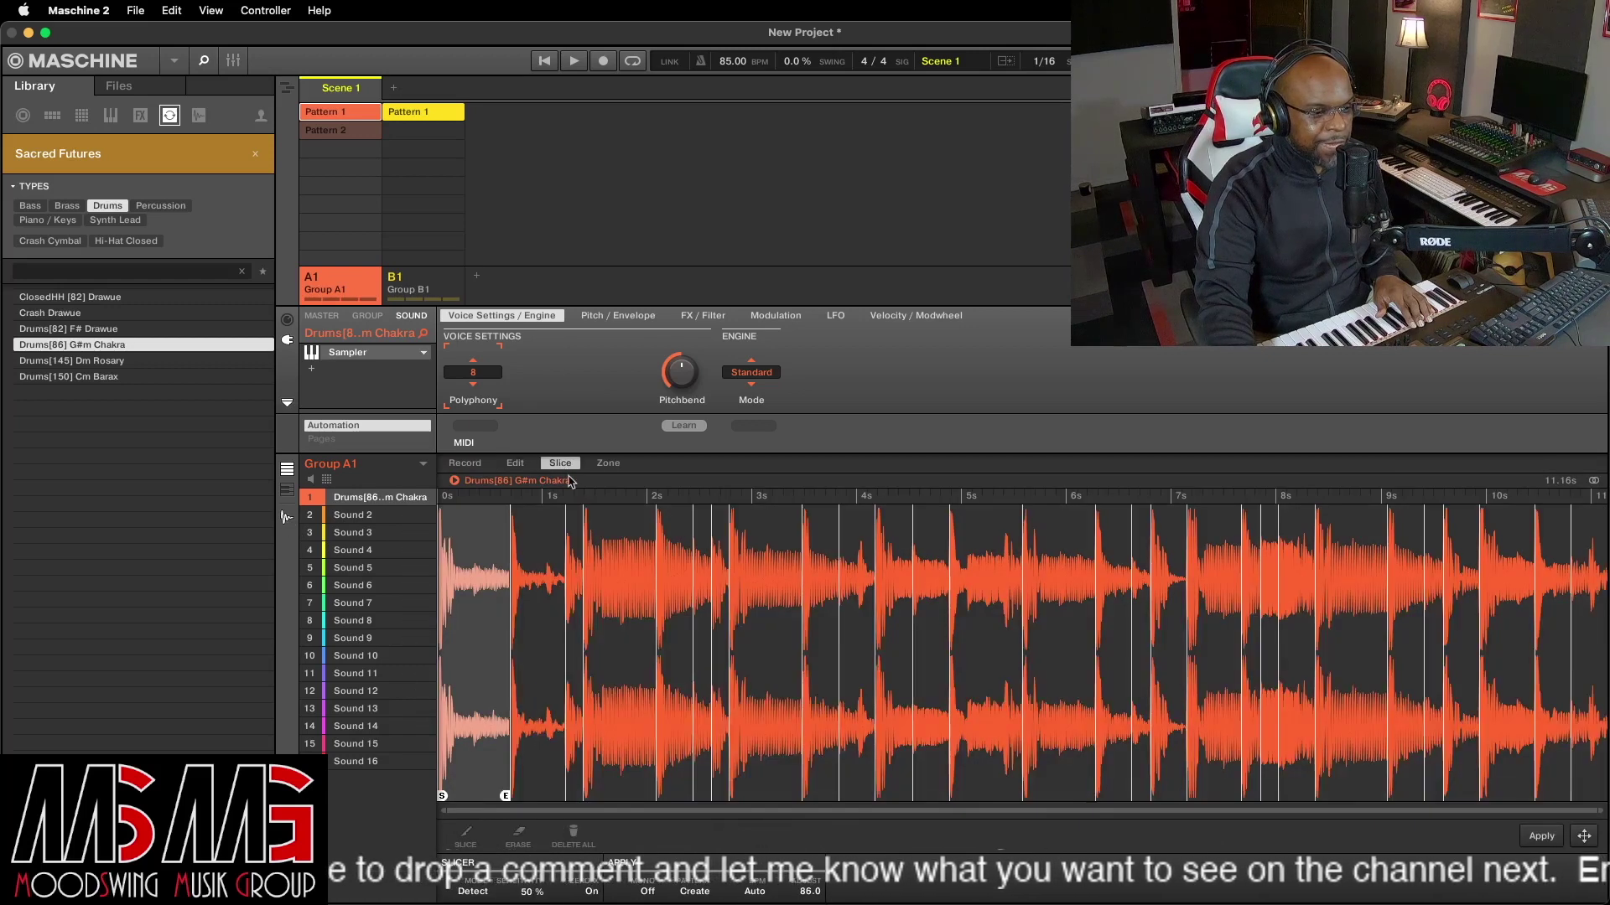
- Try the Manual and quarter-note Grid slice modes on the loop, settling on Manual and auditioning slices
{"action": "left_click", "coordinate": [597, 760]}
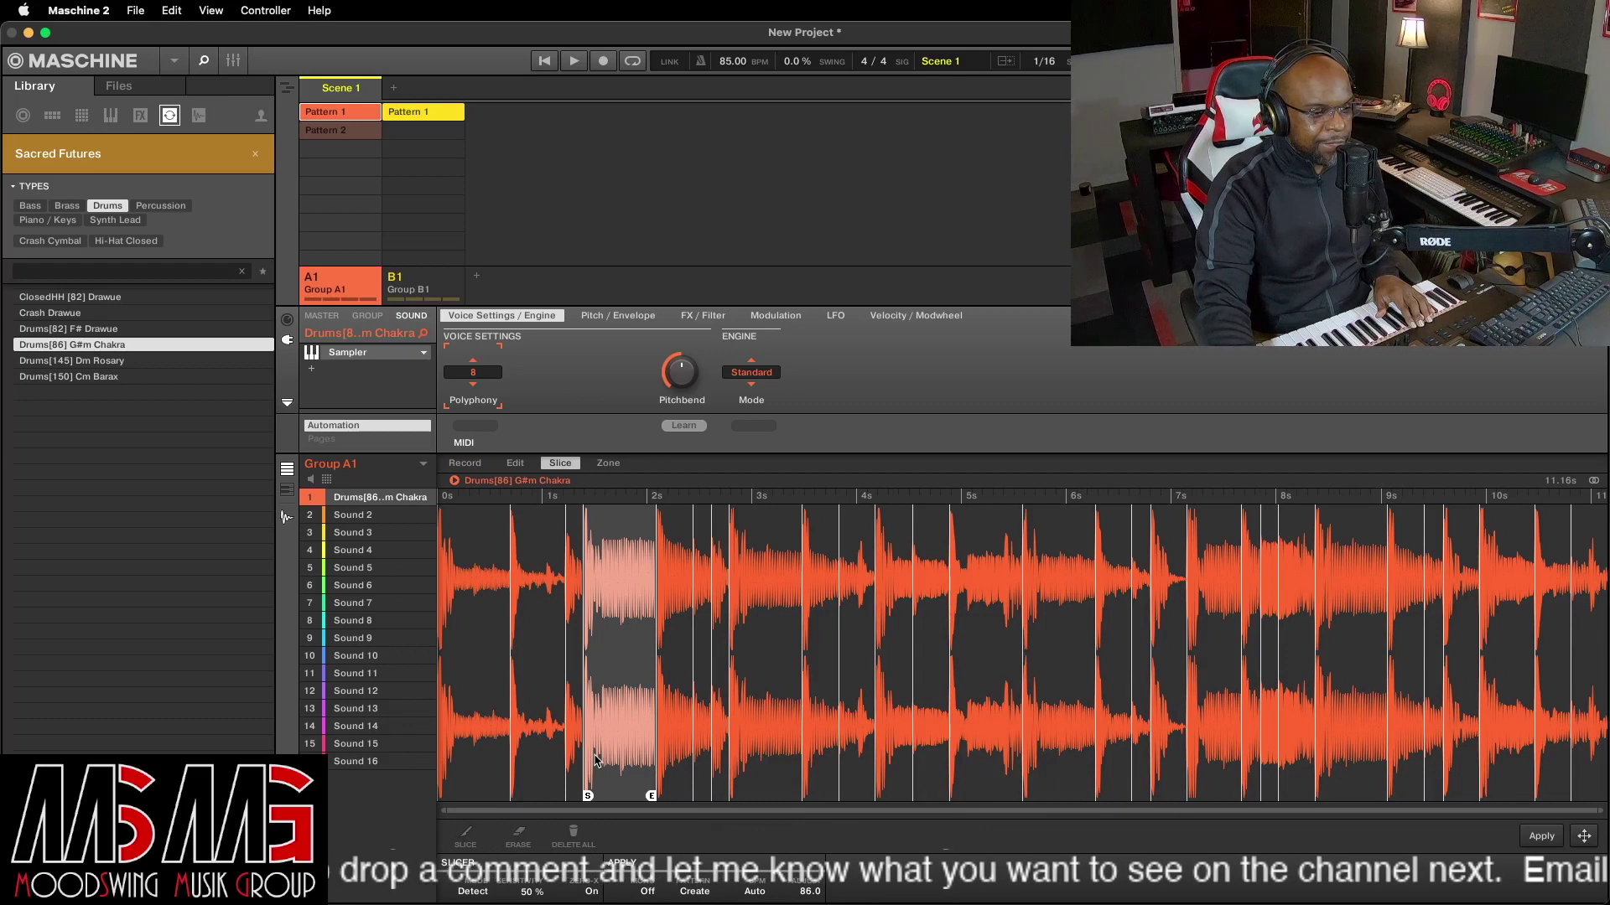
{"action": "left_click", "coordinate": [482, 893]}
{"action": "left_click", "coordinate": [486, 818]}
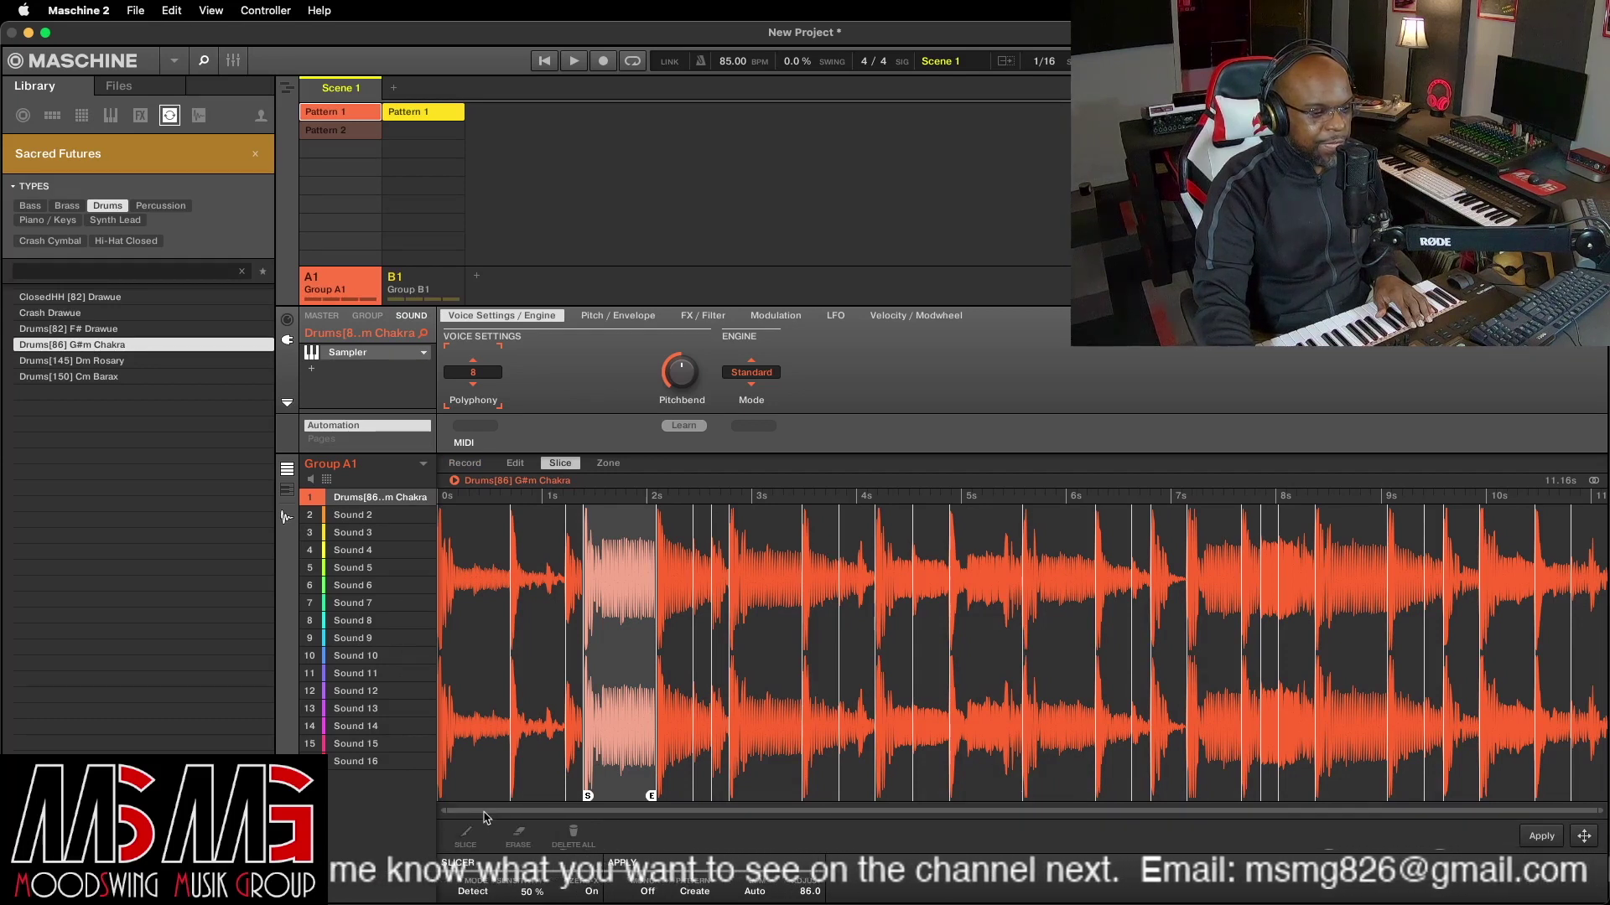
{"action": "left_click", "coordinate": [473, 892]}
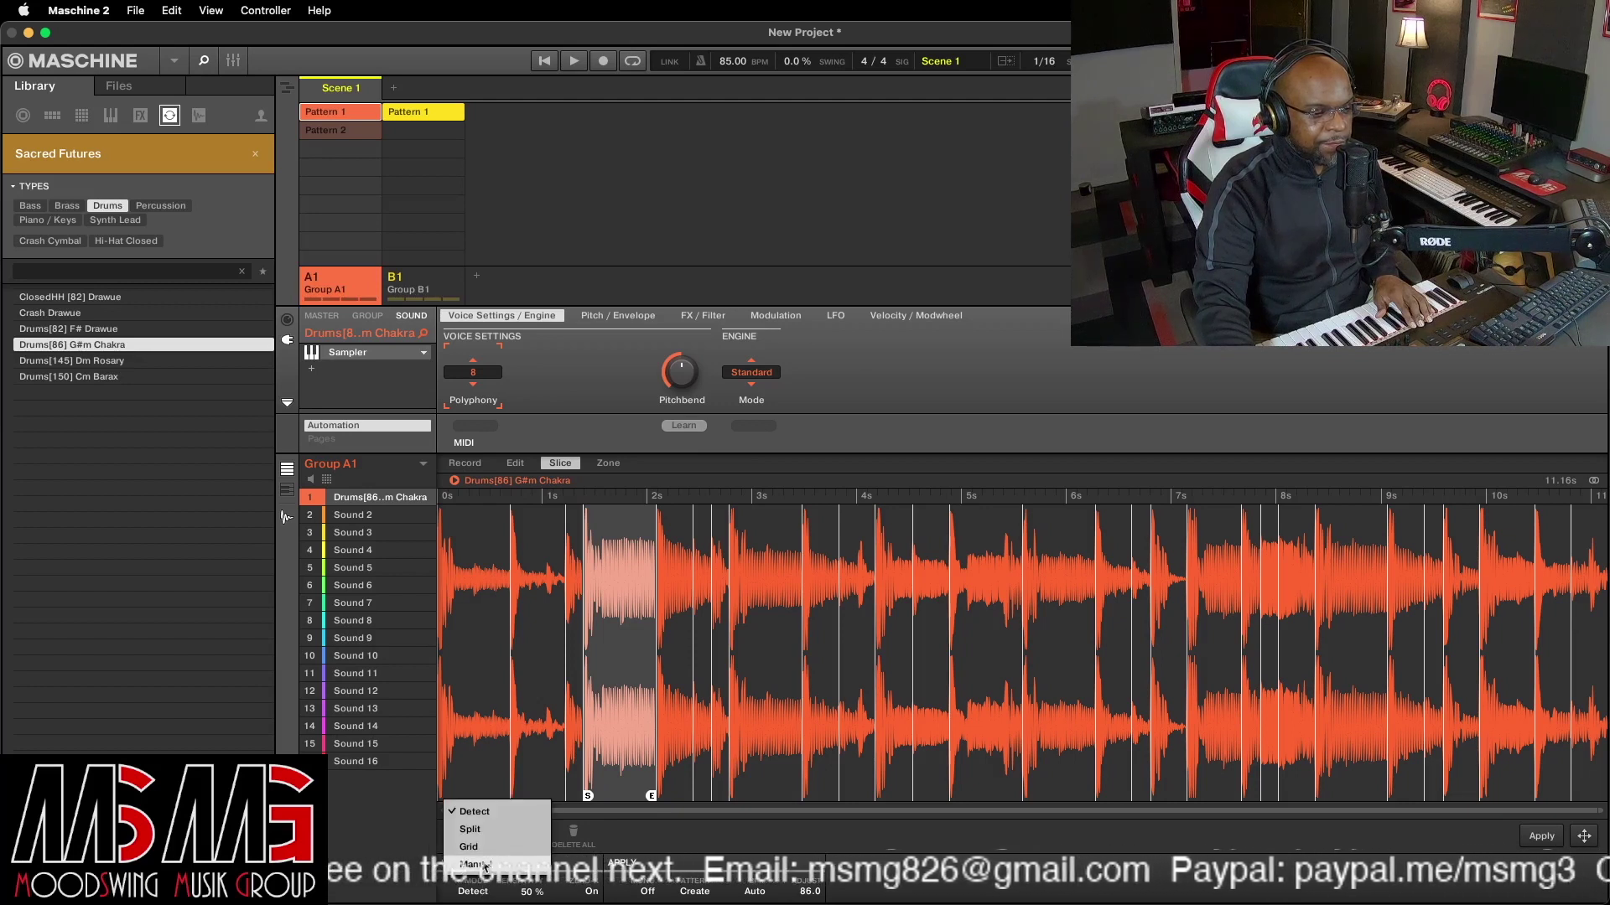
{"action": "left_click", "coordinate": [475, 864]}
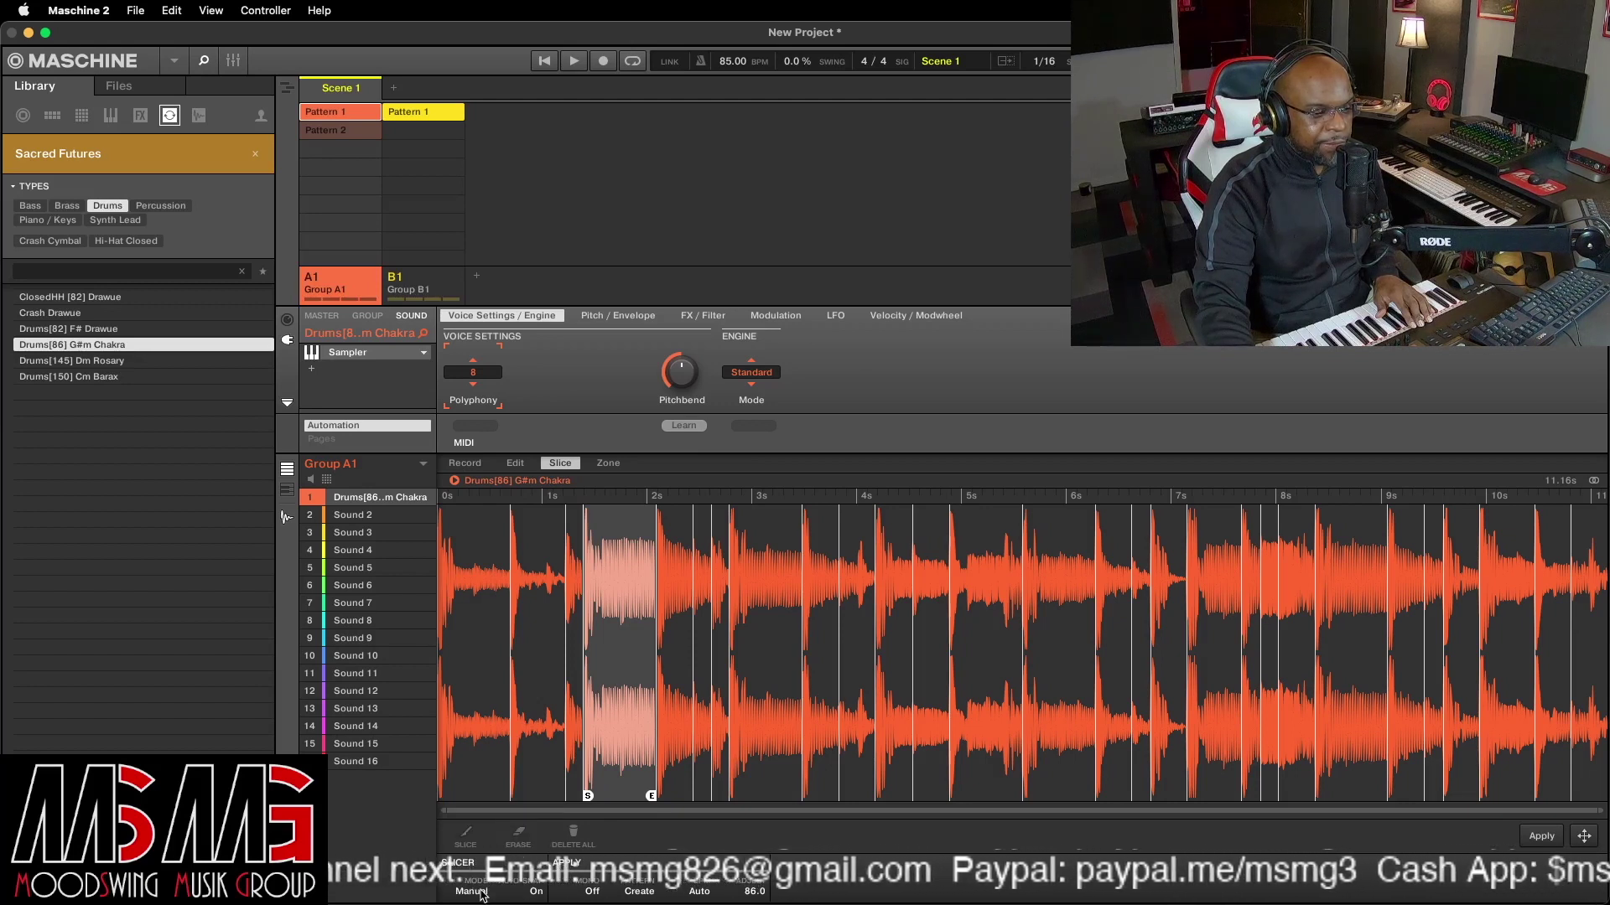
{"action": "left_click", "coordinate": [472, 892]}
{"action": "left_click", "coordinate": [469, 847]}
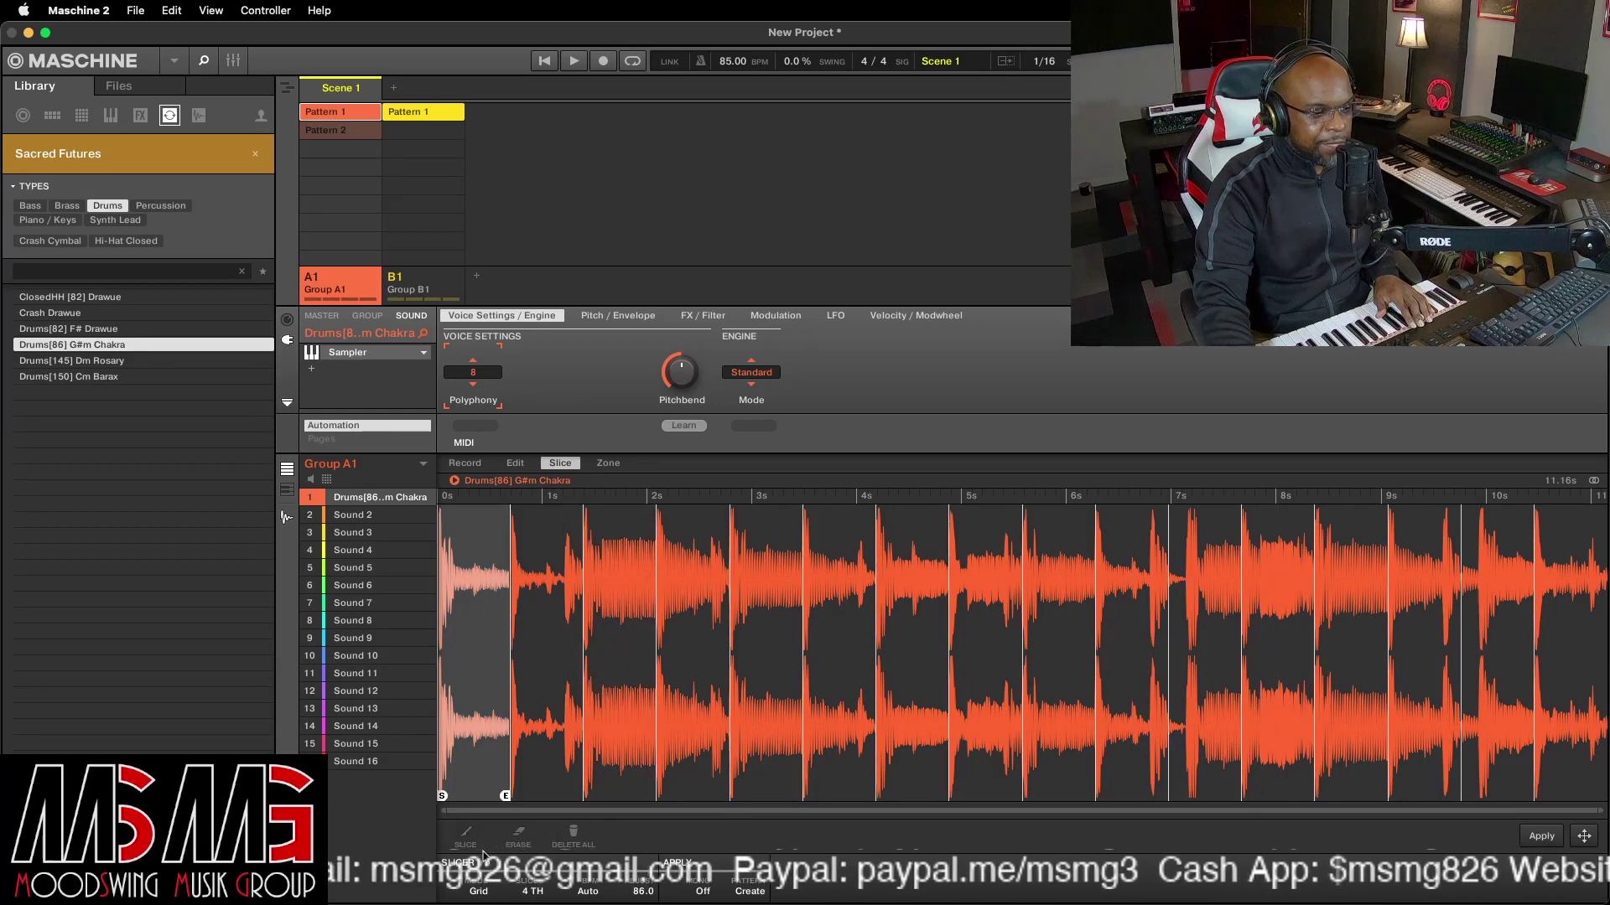
{"action": "left_click", "coordinate": [478, 892]}
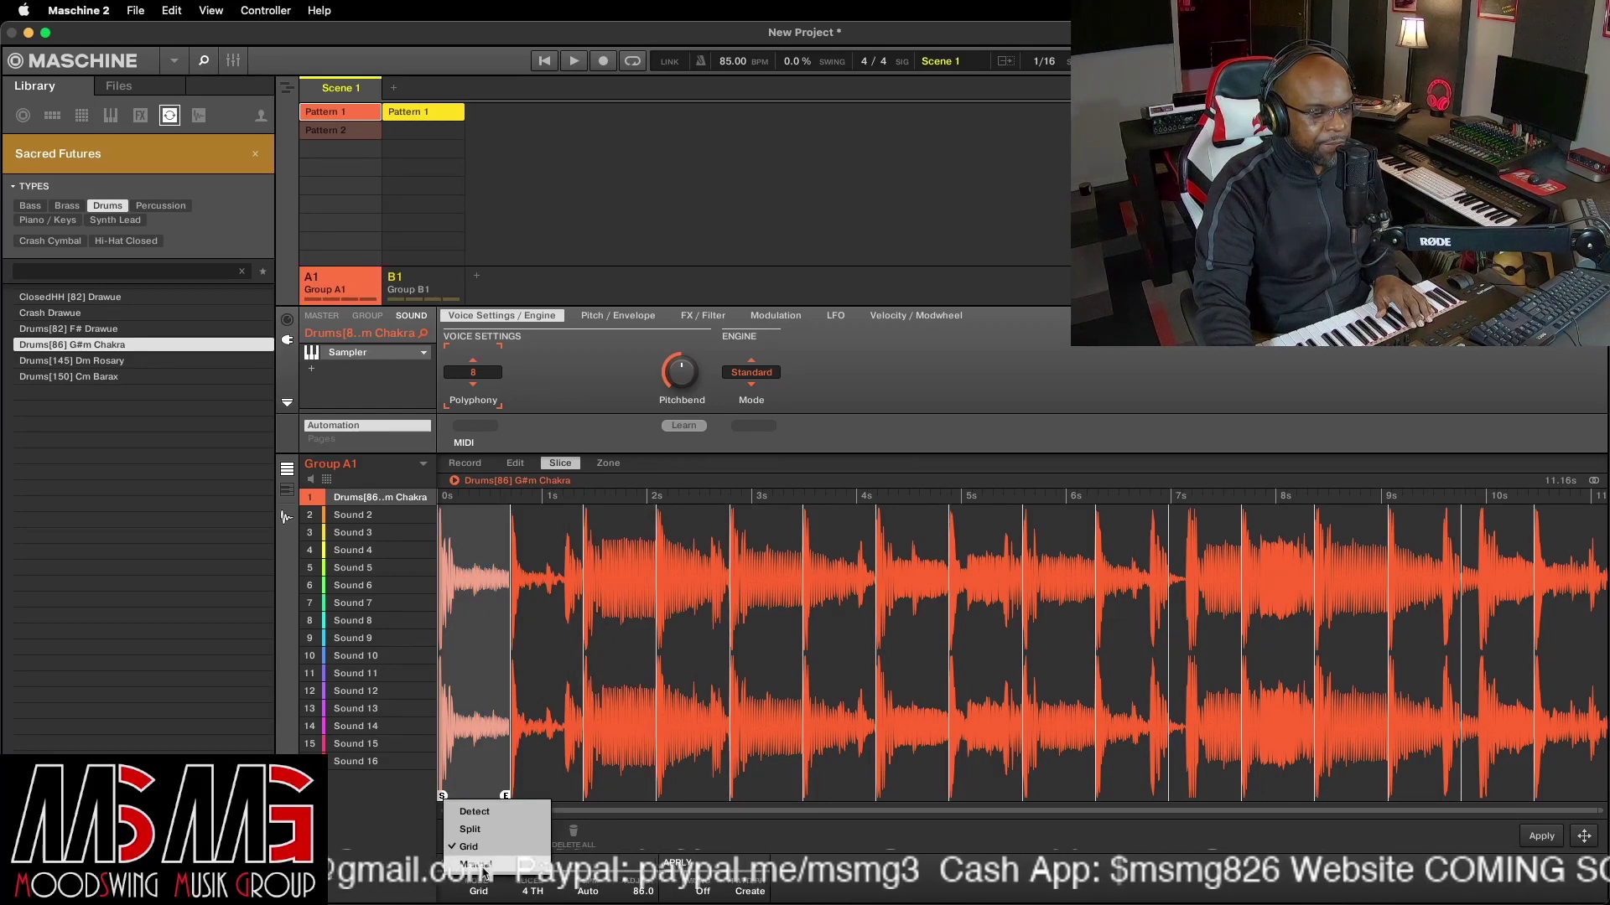
{"action": "left_click", "coordinate": [476, 865]}
{"action": "left_click", "coordinate": [635, 706]}
{"action": "left_click", "coordinate": [537, 755]}
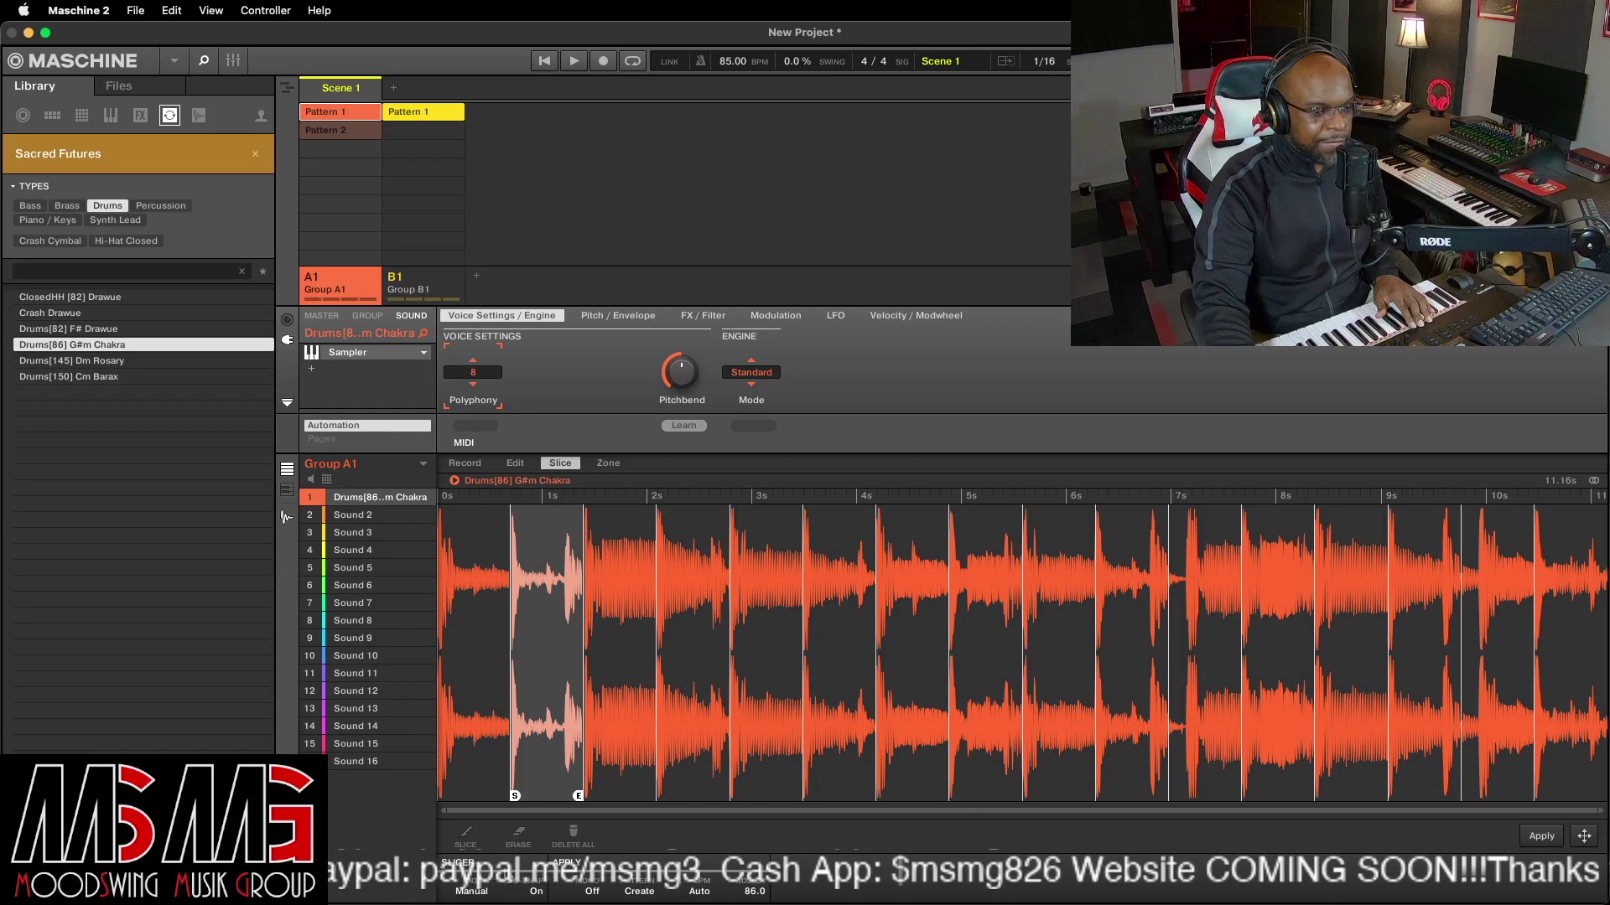
{"action": "left_click", "coordinate": [476, 892]}
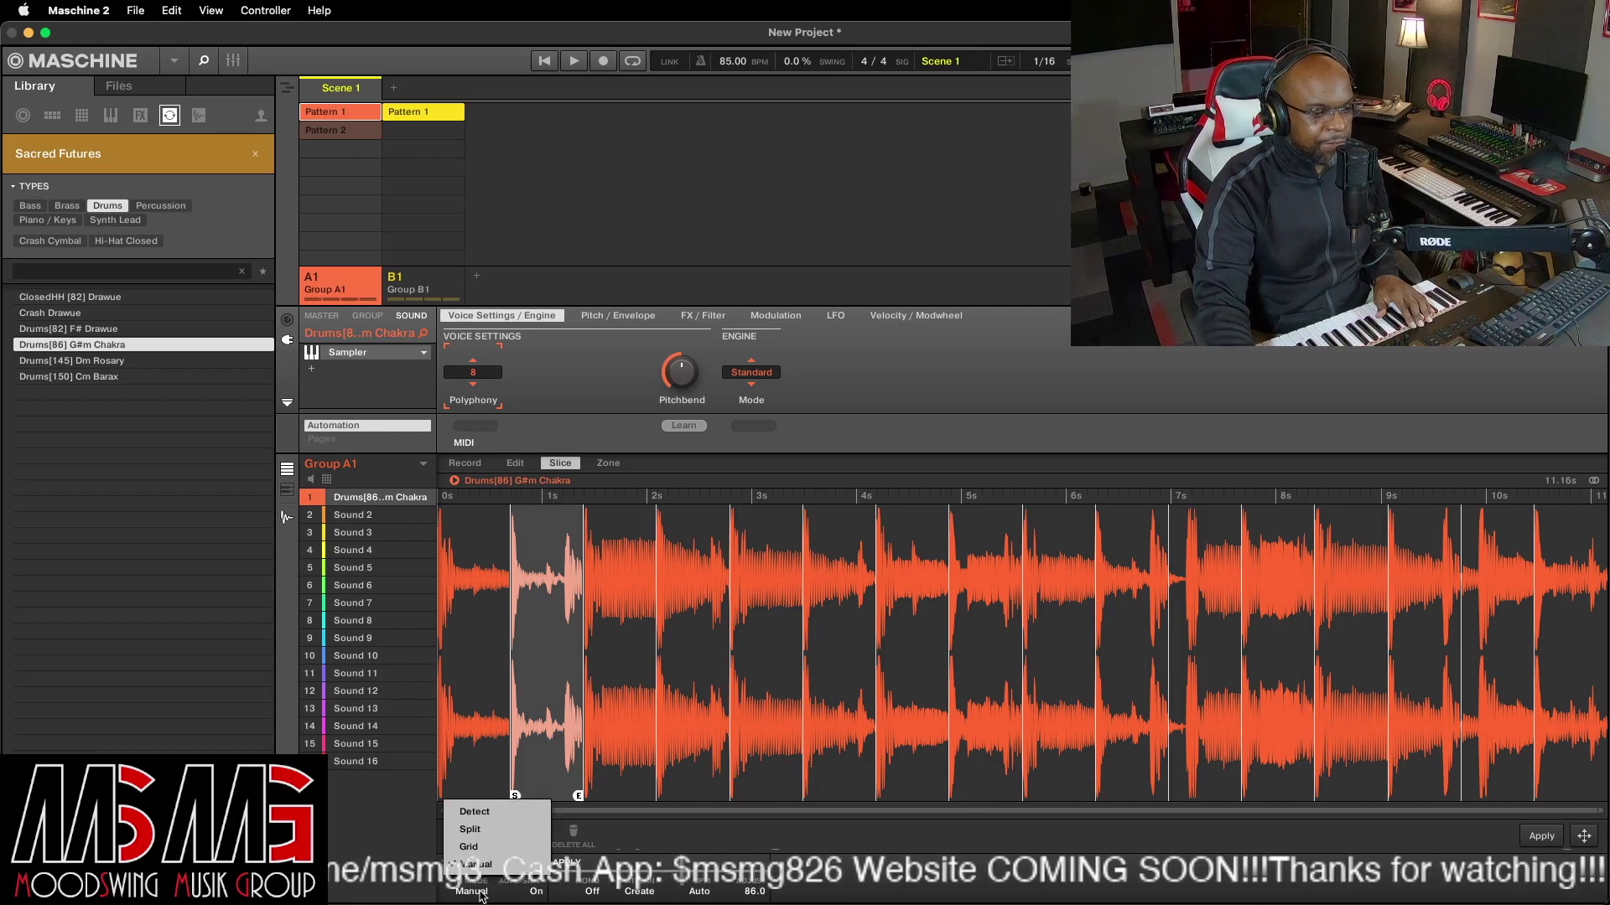
{"action": "left_click", "coordinate": [482, 812]}
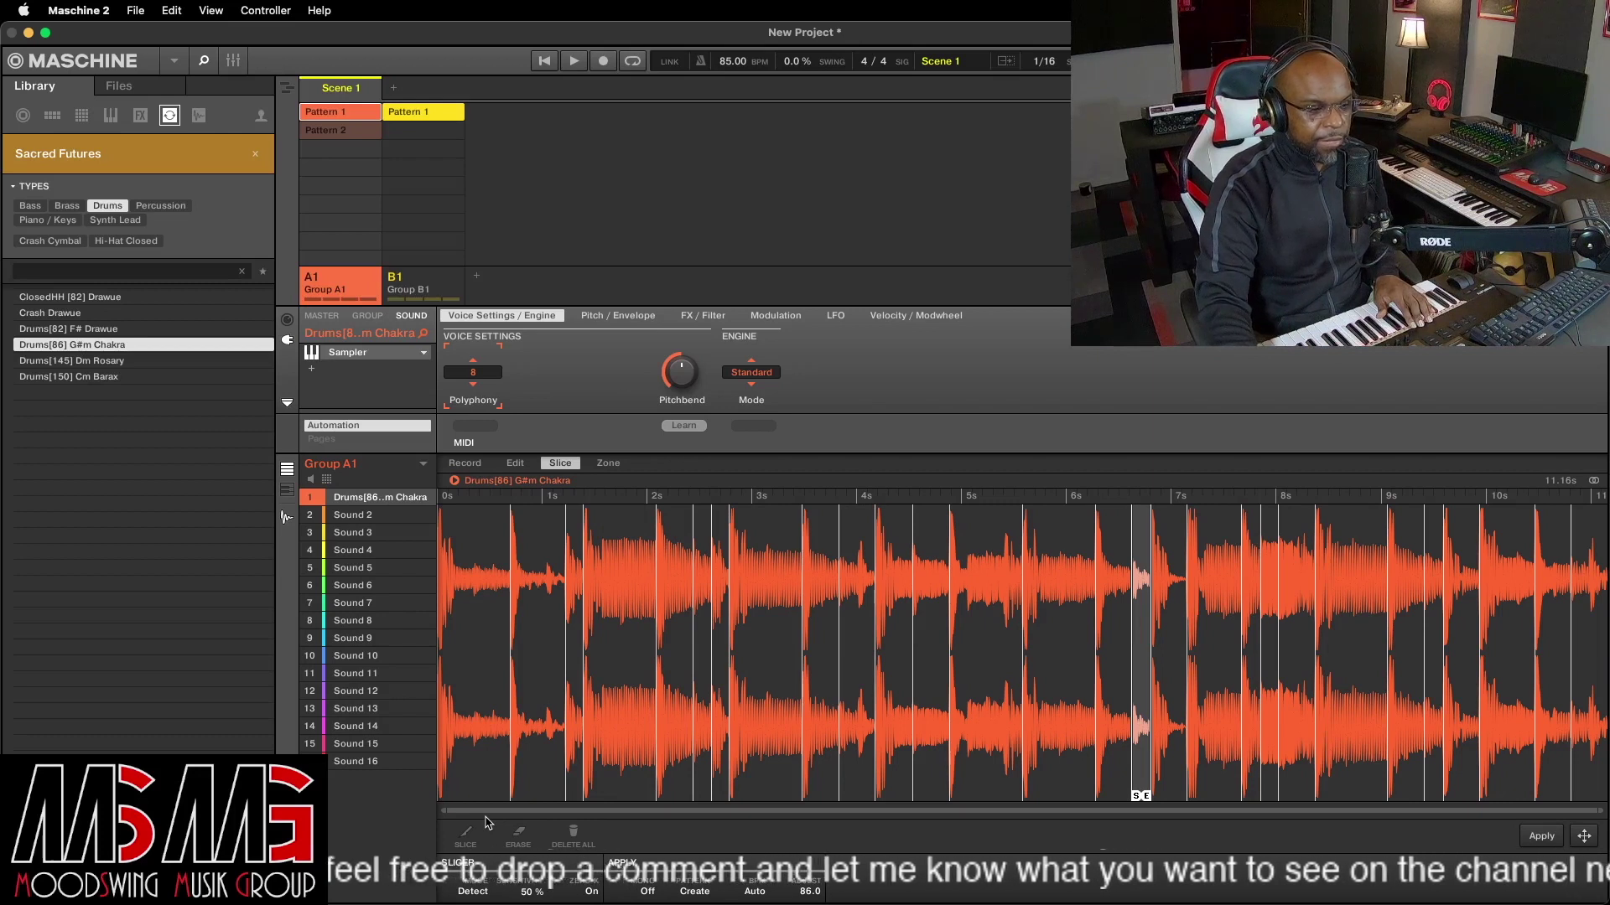
{"action": "left_click", "coordinate": [536, 798]}
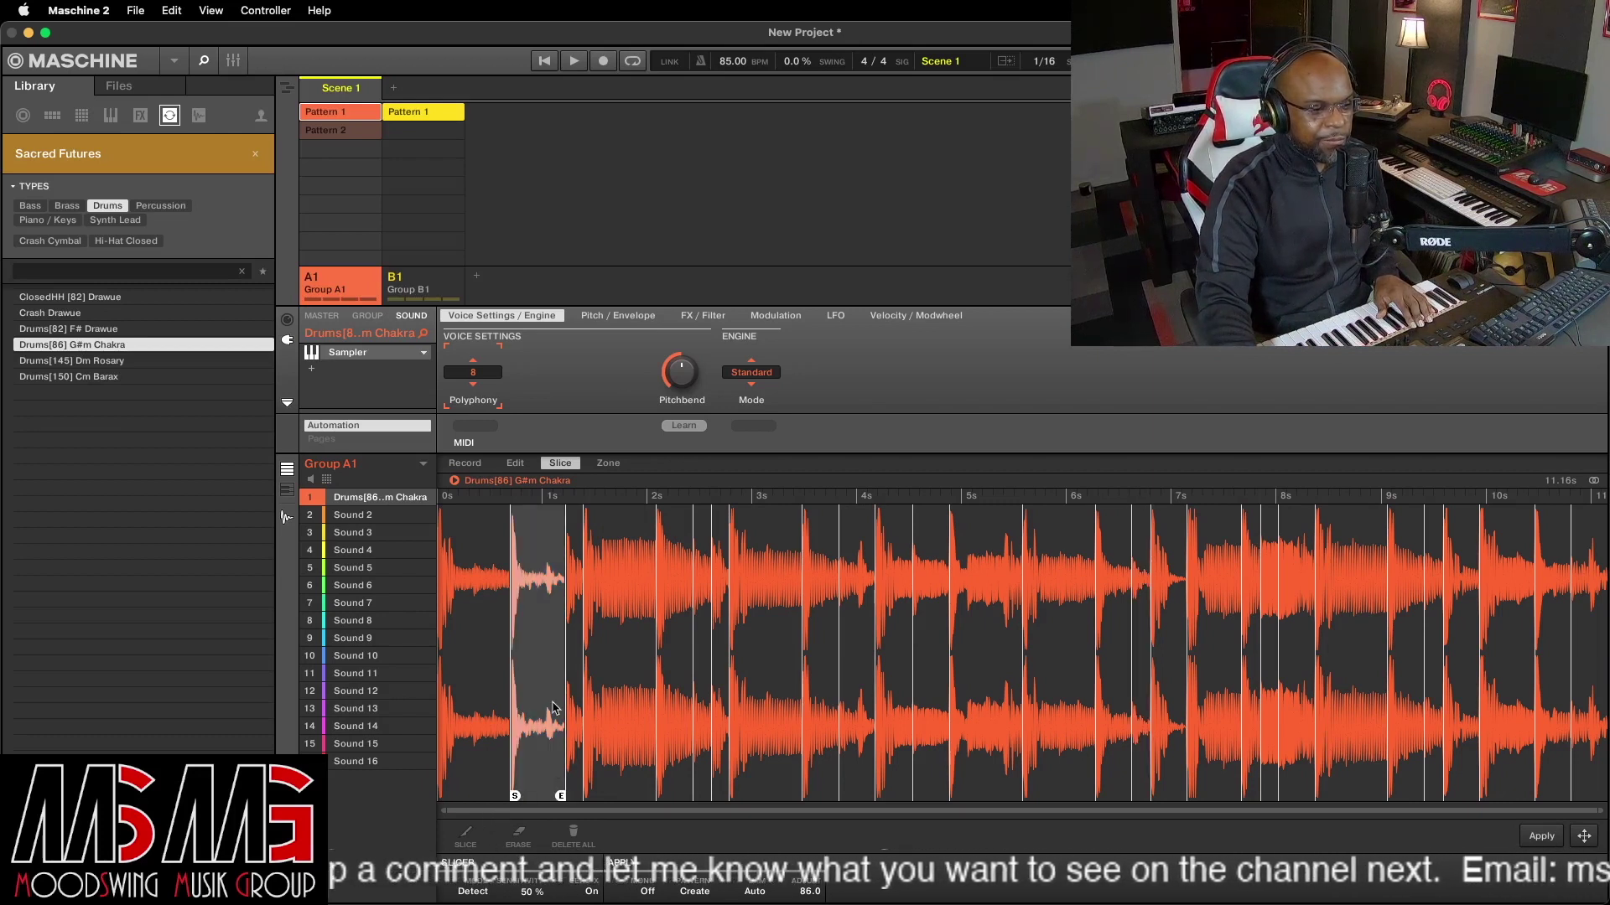
{"action": "left_click", "coordinate": [668, 700]}
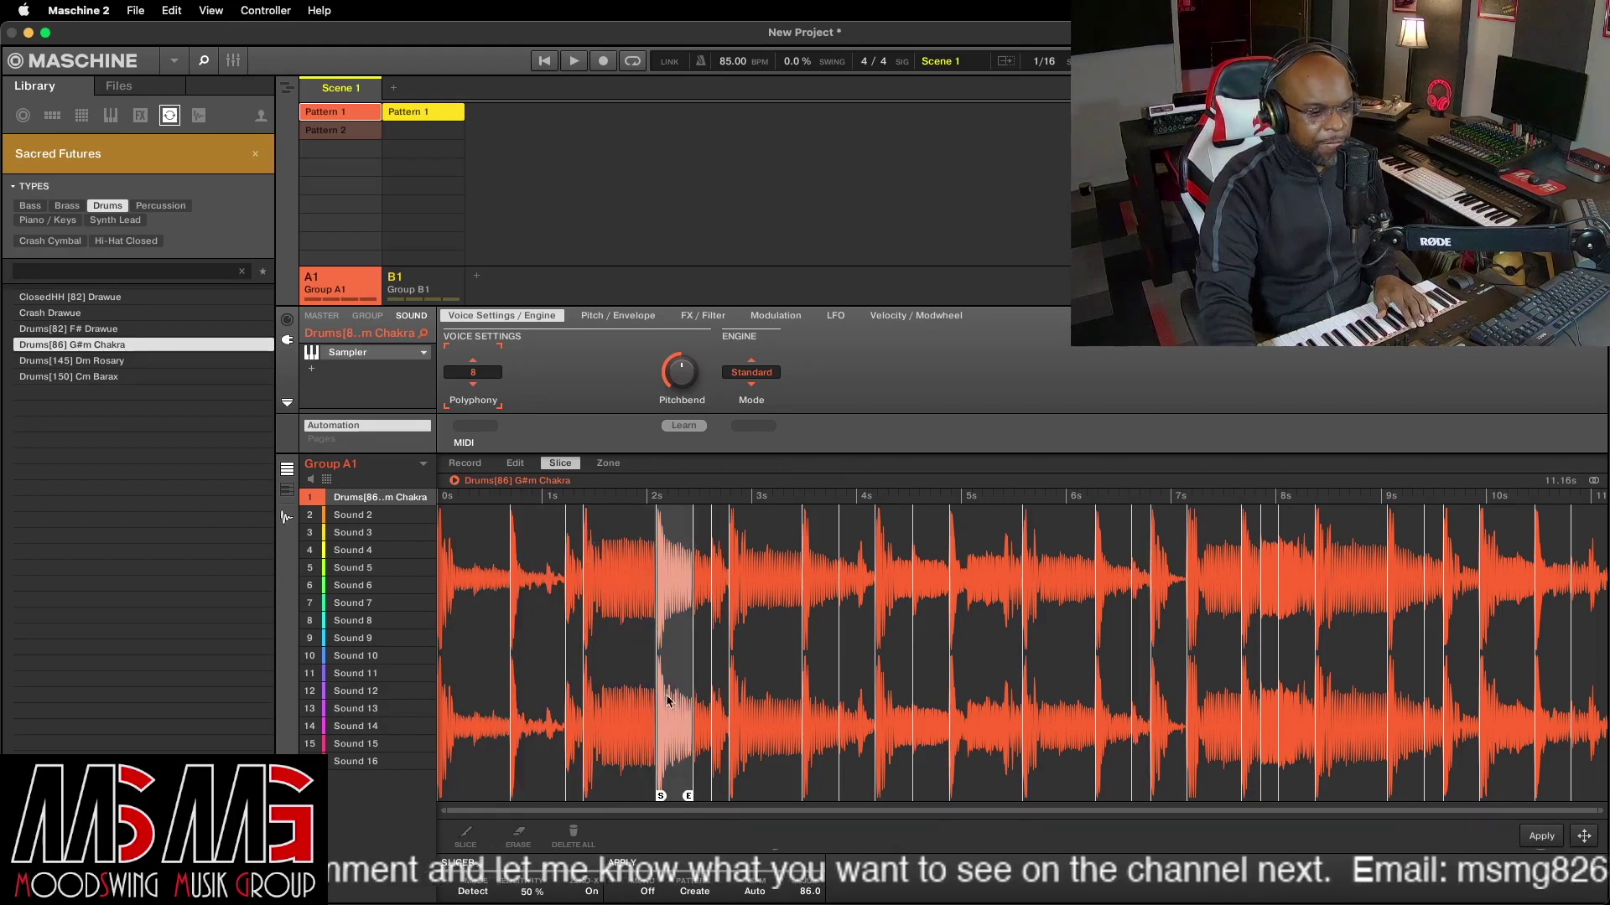
{"action": "left_click", "coordinate": [597, 488]}
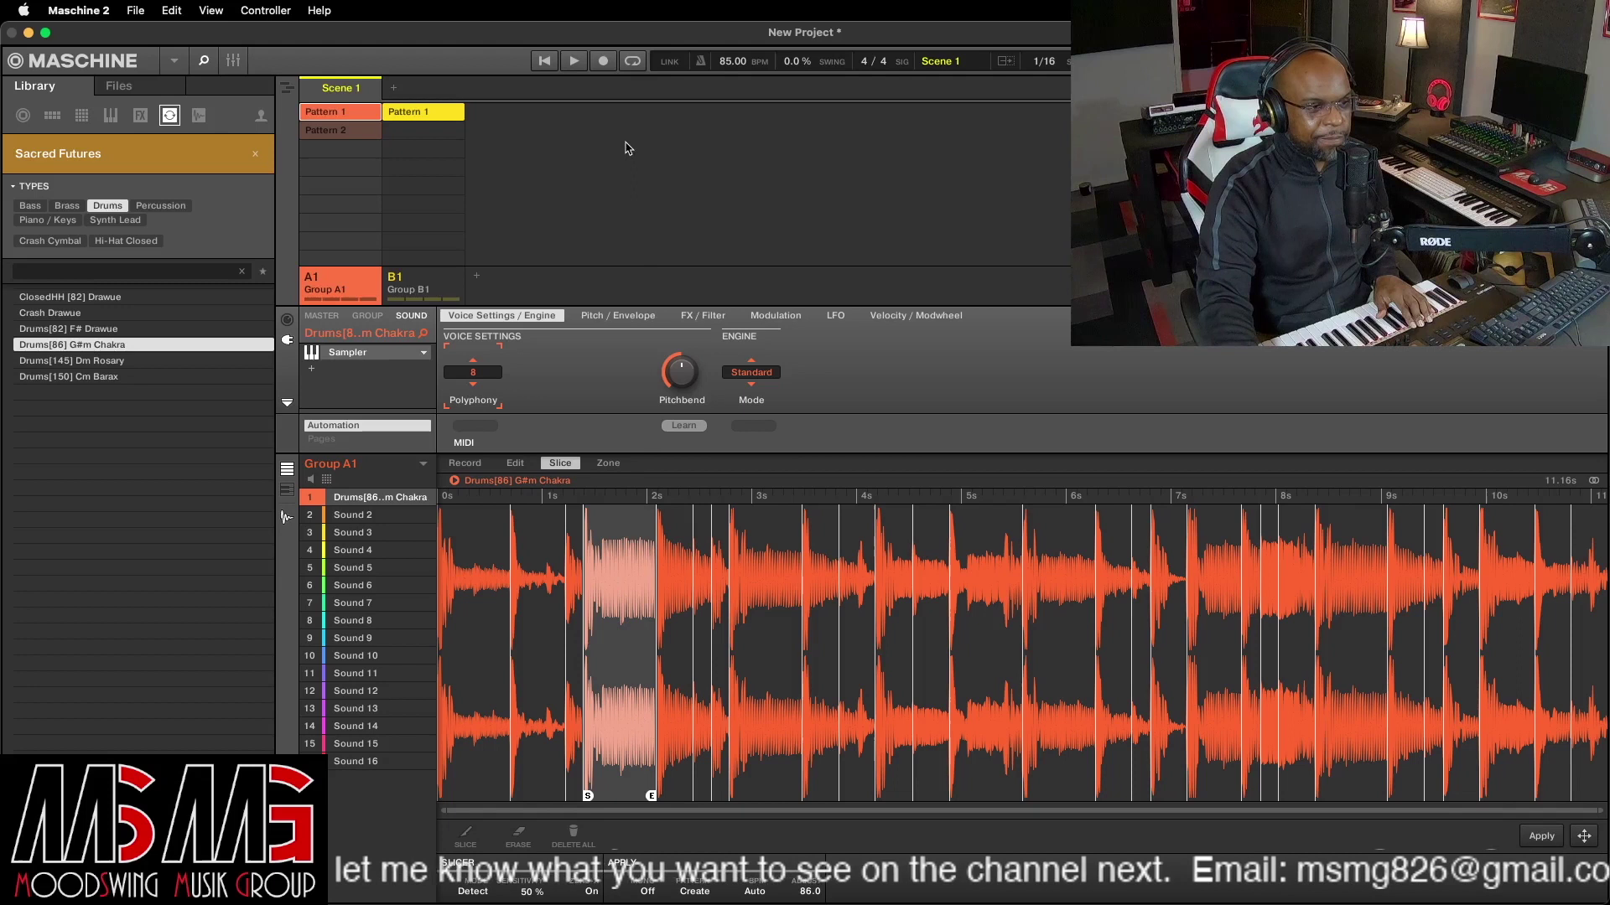
{"action": "left_click", "coordinate": [544, 62]}
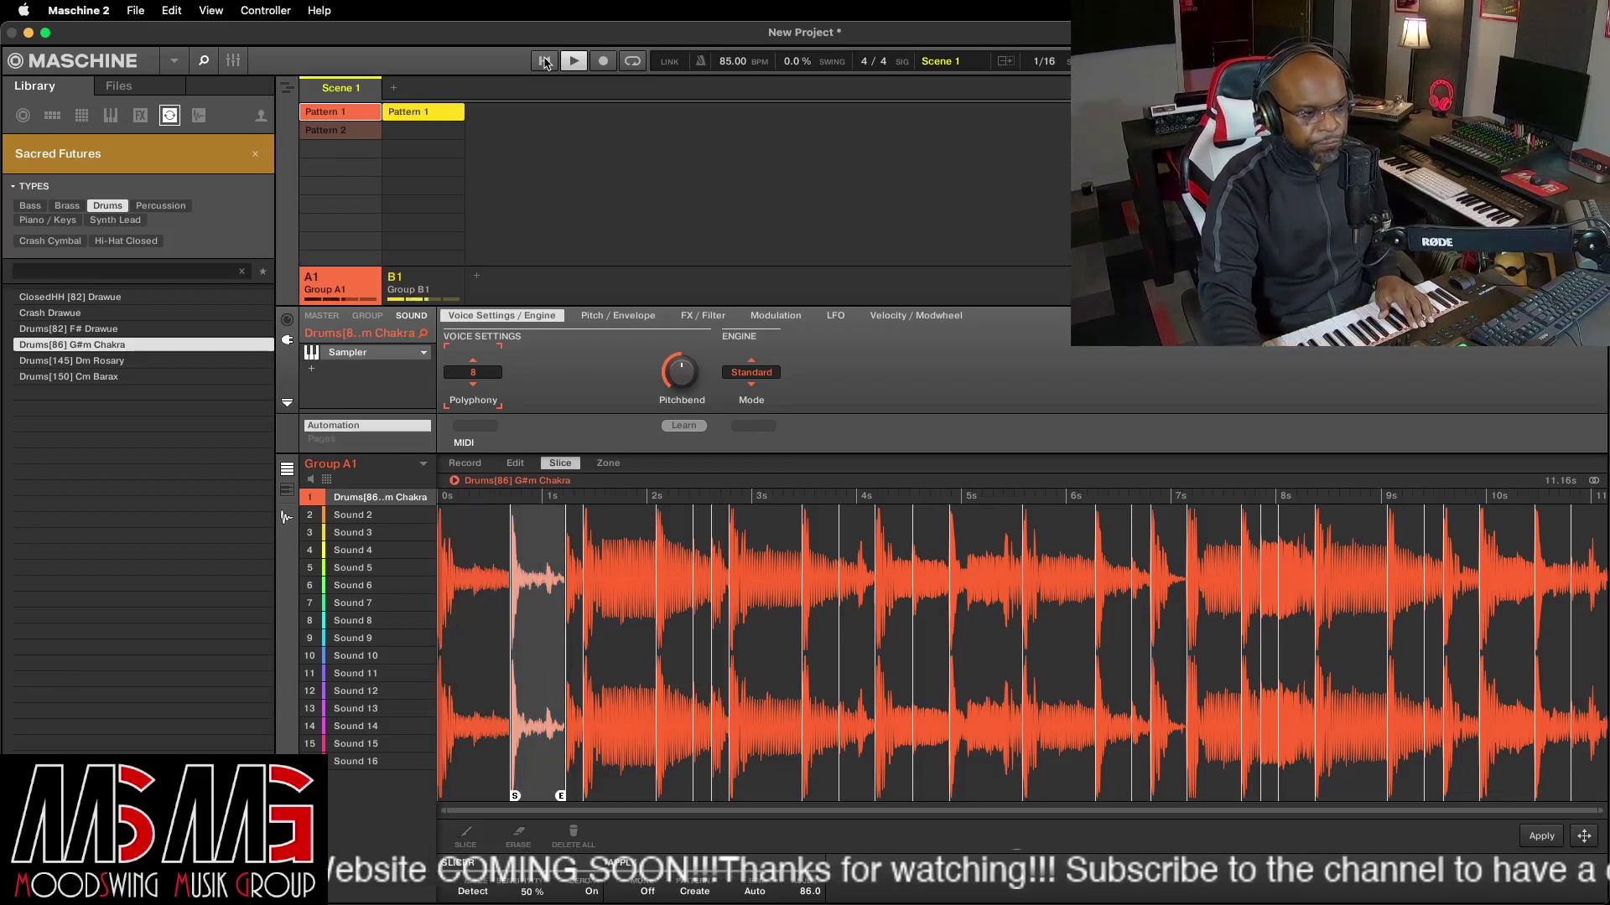
{"action": "left_click", "coordinate": [577, 62]}
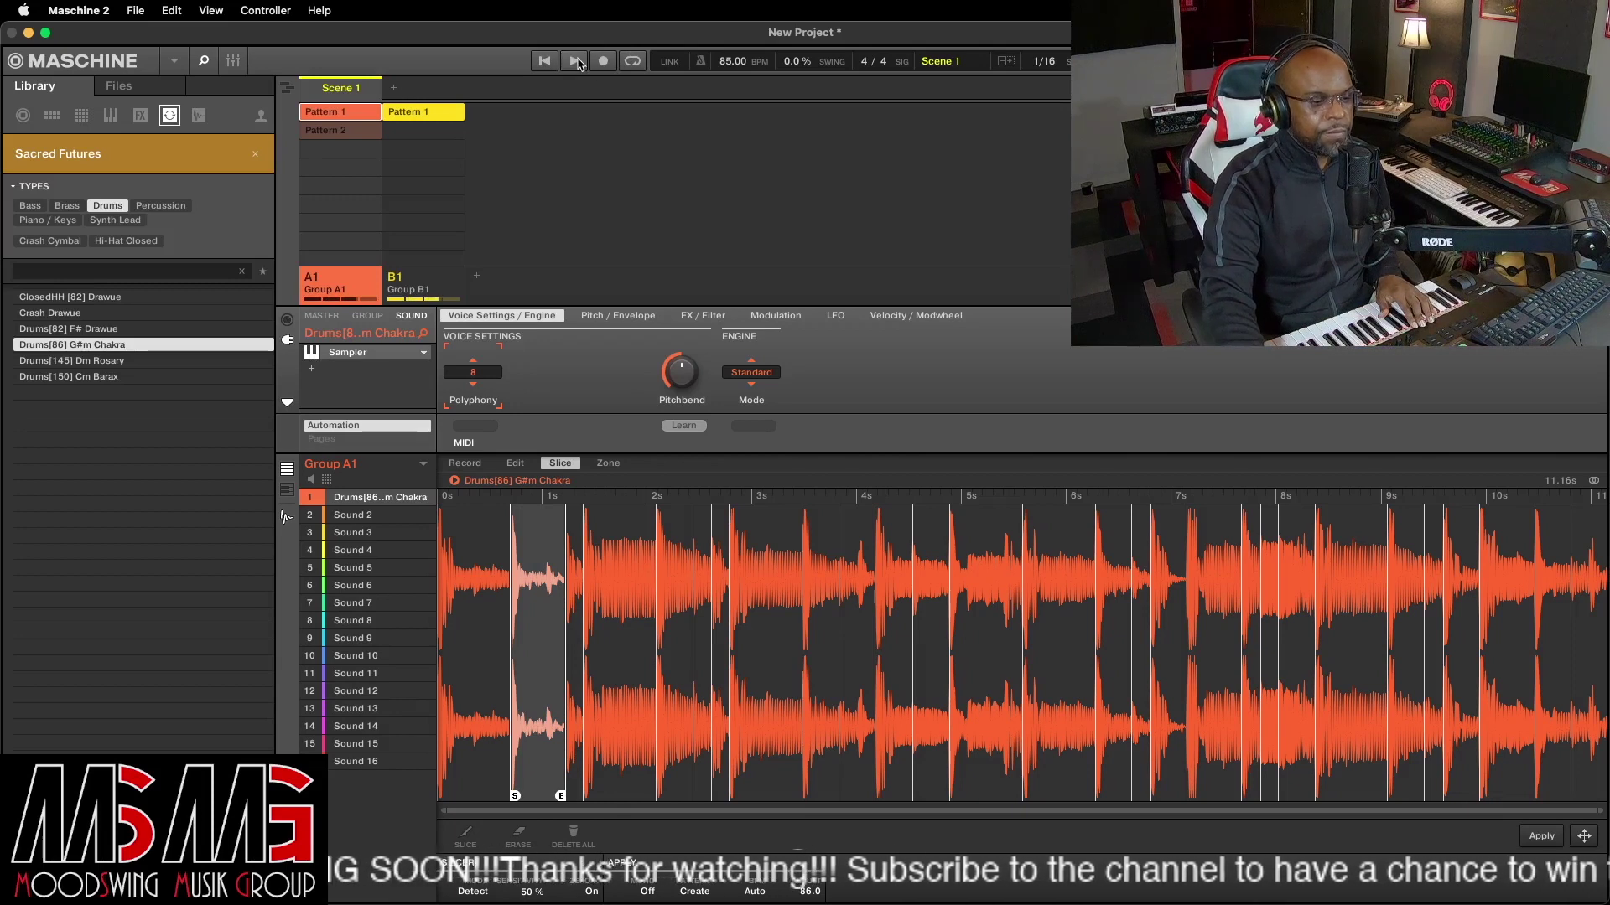
- Apply the Chakra loop slices to a new Pattern 3
{"action": "left_click", "coordinate": [288, 518]}
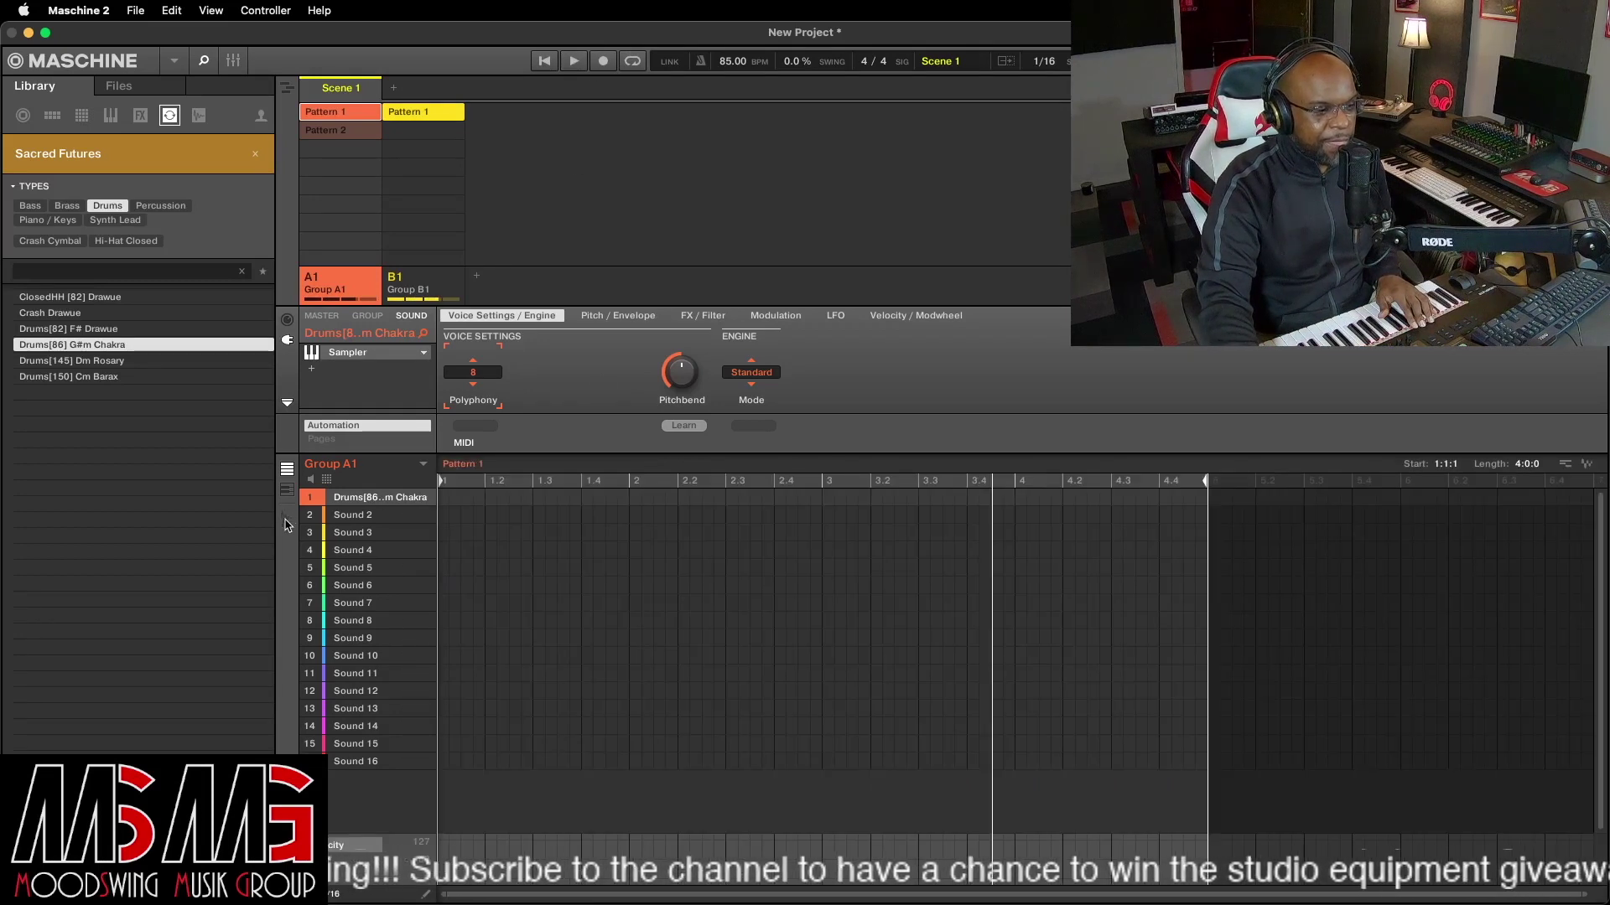
{"action": "left_click", "coordinate": [287, 519]}
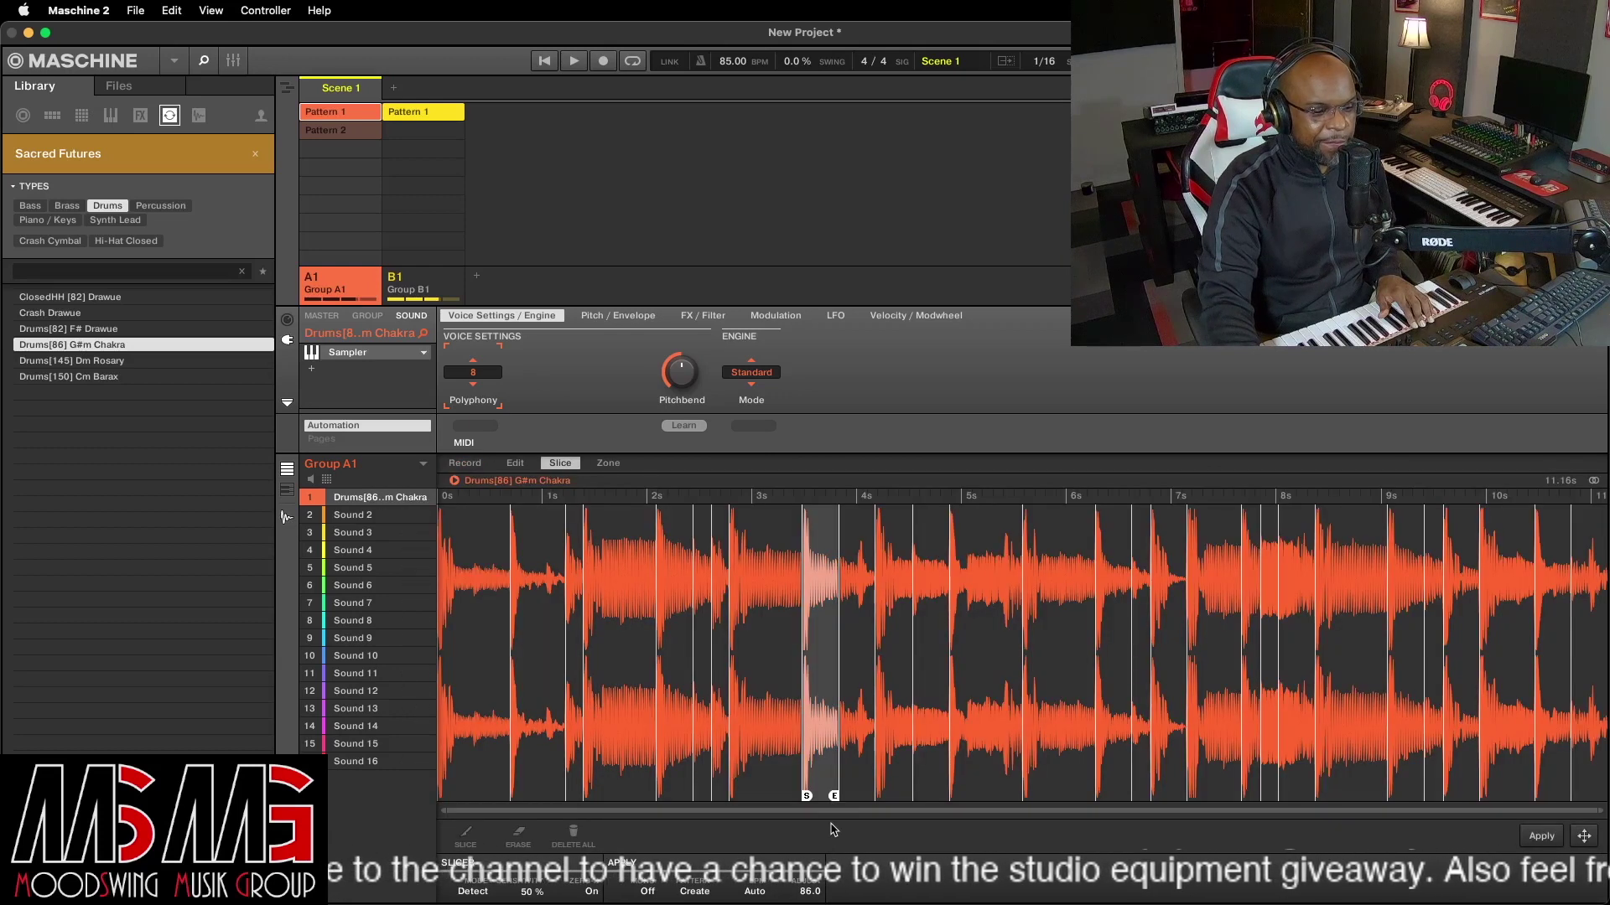
{"action": "left_click", "coordinate": [1545, 839]}
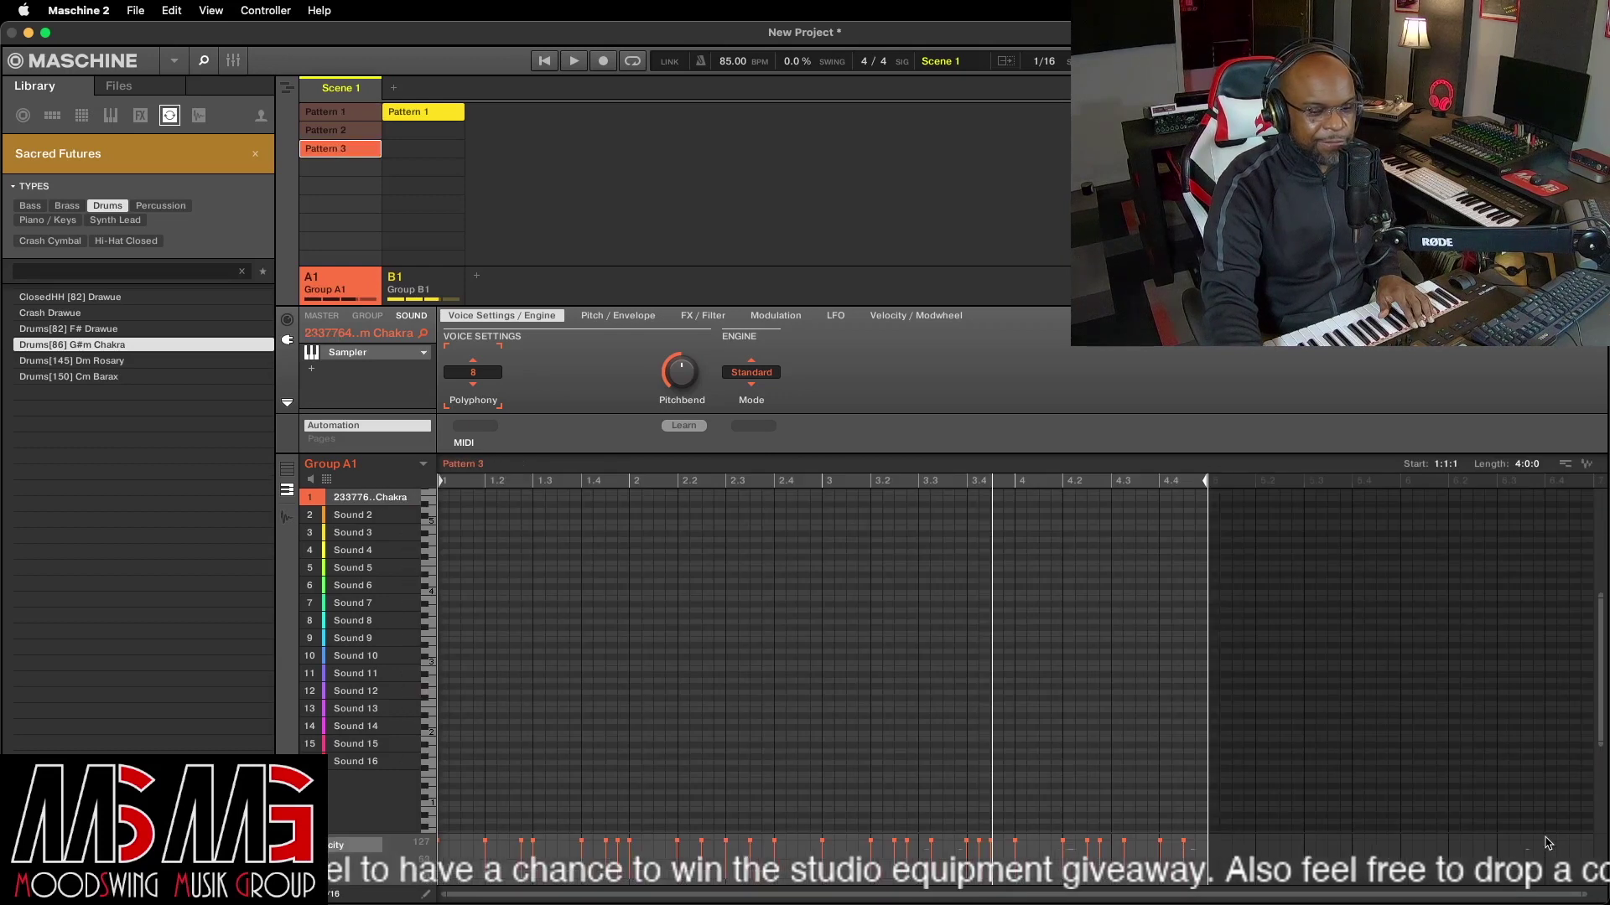
- Select all the generated slice notes in Pattern 3 and delete them
{"action": "scroll", "coordinate": [986, 711], "scroll_direction": "down", "scroll_amount": 5}
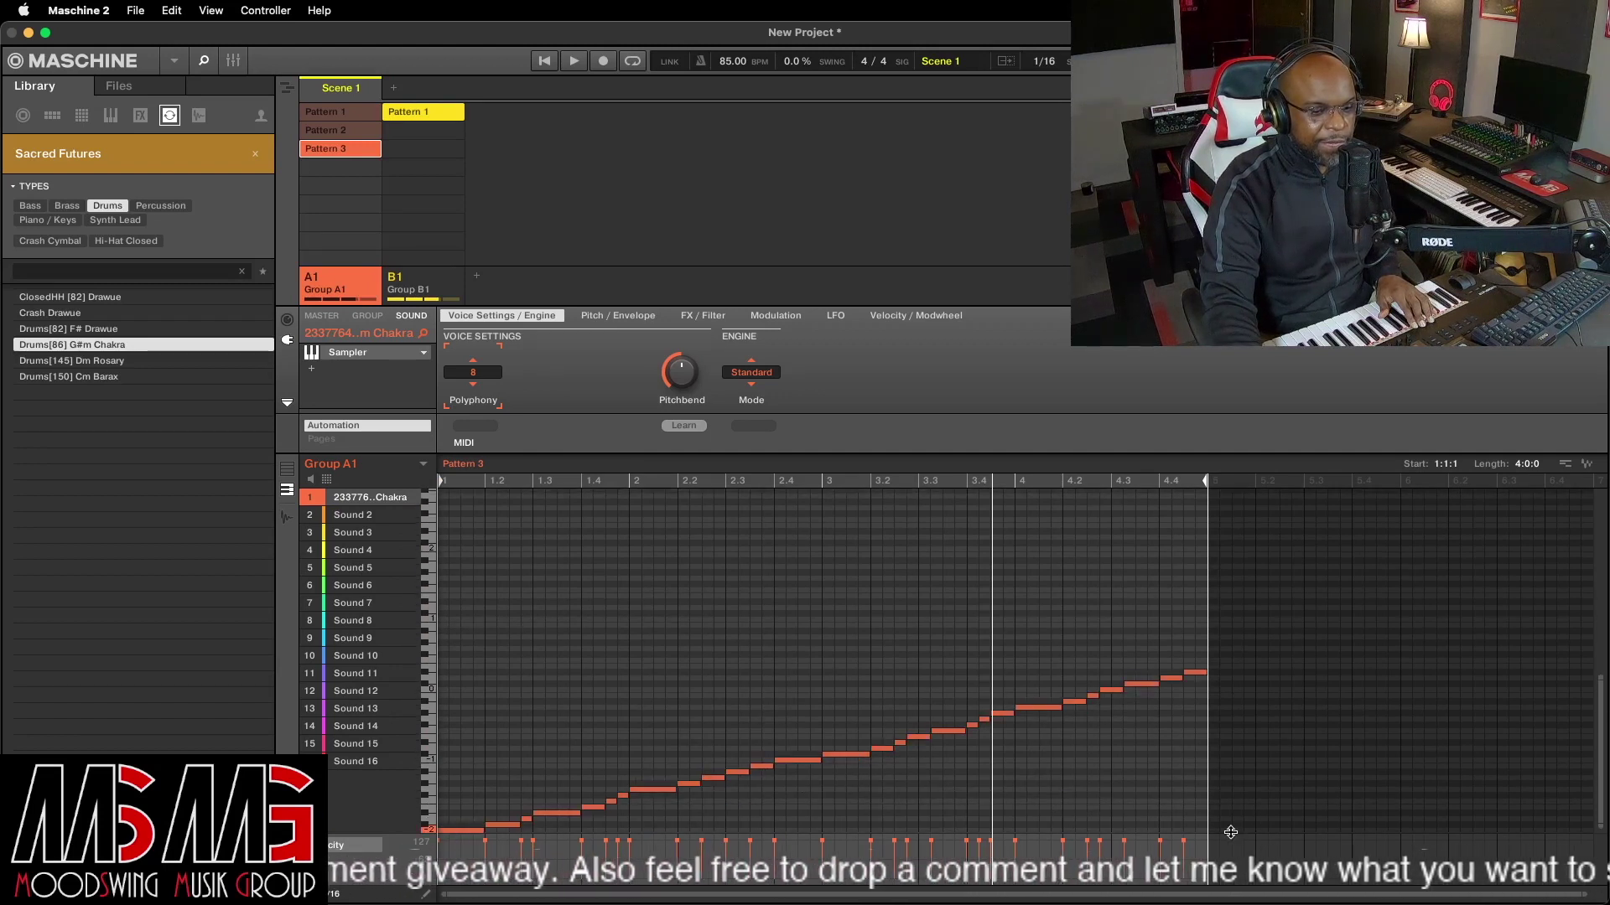
{"action": "left_click_drag", "start_coordinate": [1227, 832], "coordinate": [425, 649]}
{"action": "key", "text": "Delete"}
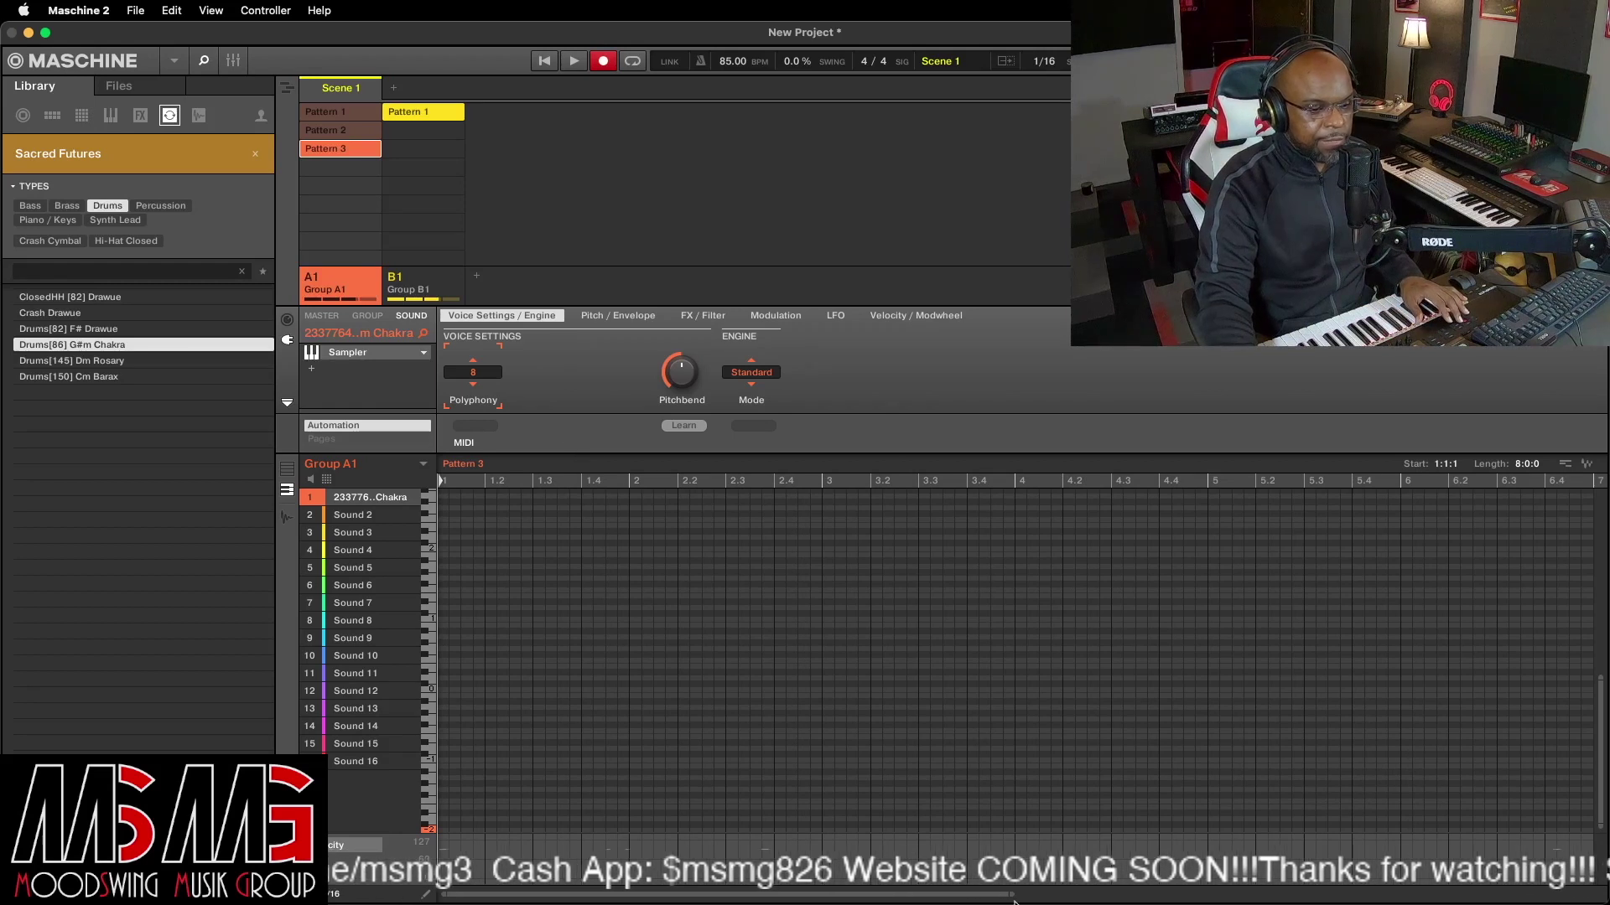
- Zoom the pattern editor, check Group B1's keys pattern, then return to Group A1's drums
{"action": "left_click_drag", "start_coordinate": [1014, 895], "coordinate": [1367, 895]}
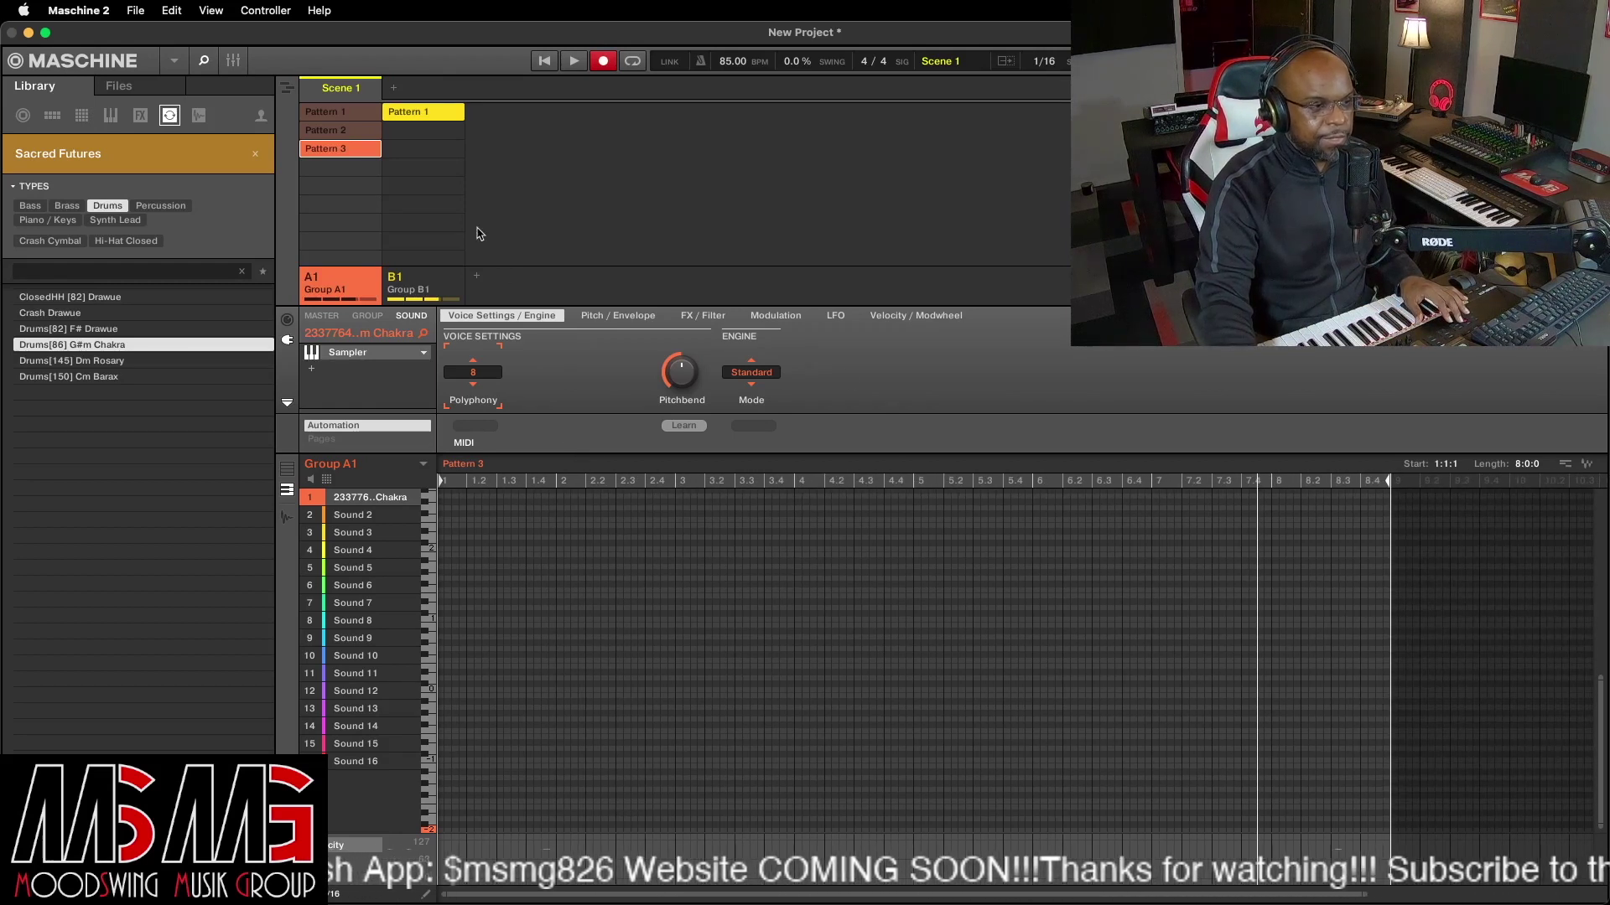
{"action": "left_click", "coordinate": [445, 280]}
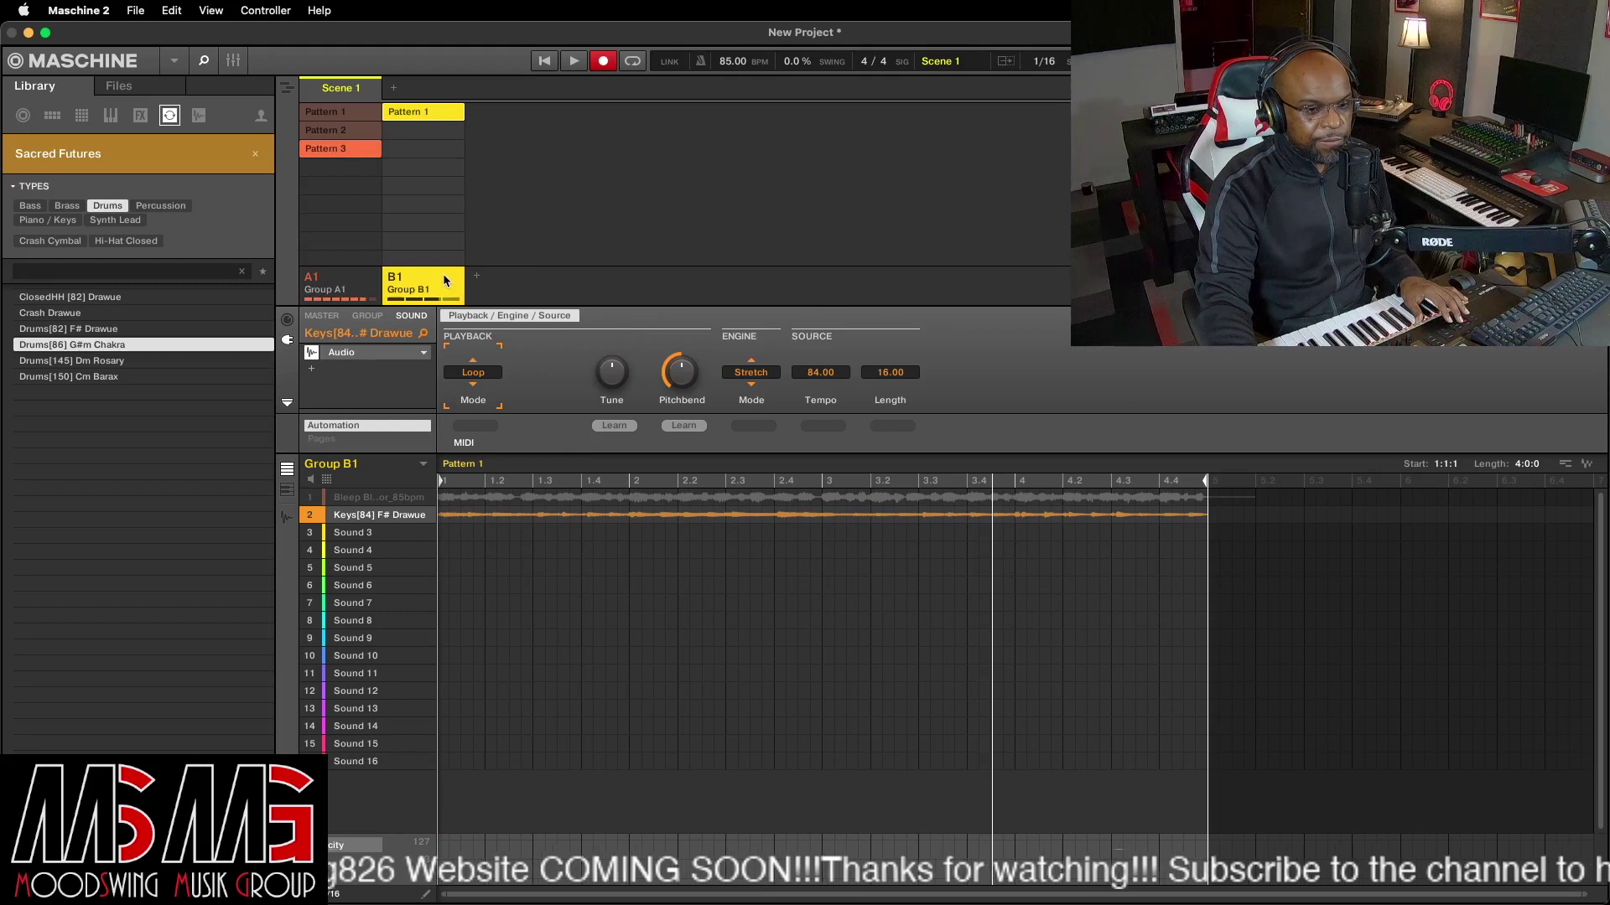
{"action": "left_click", "coordinate": [375, 290]}
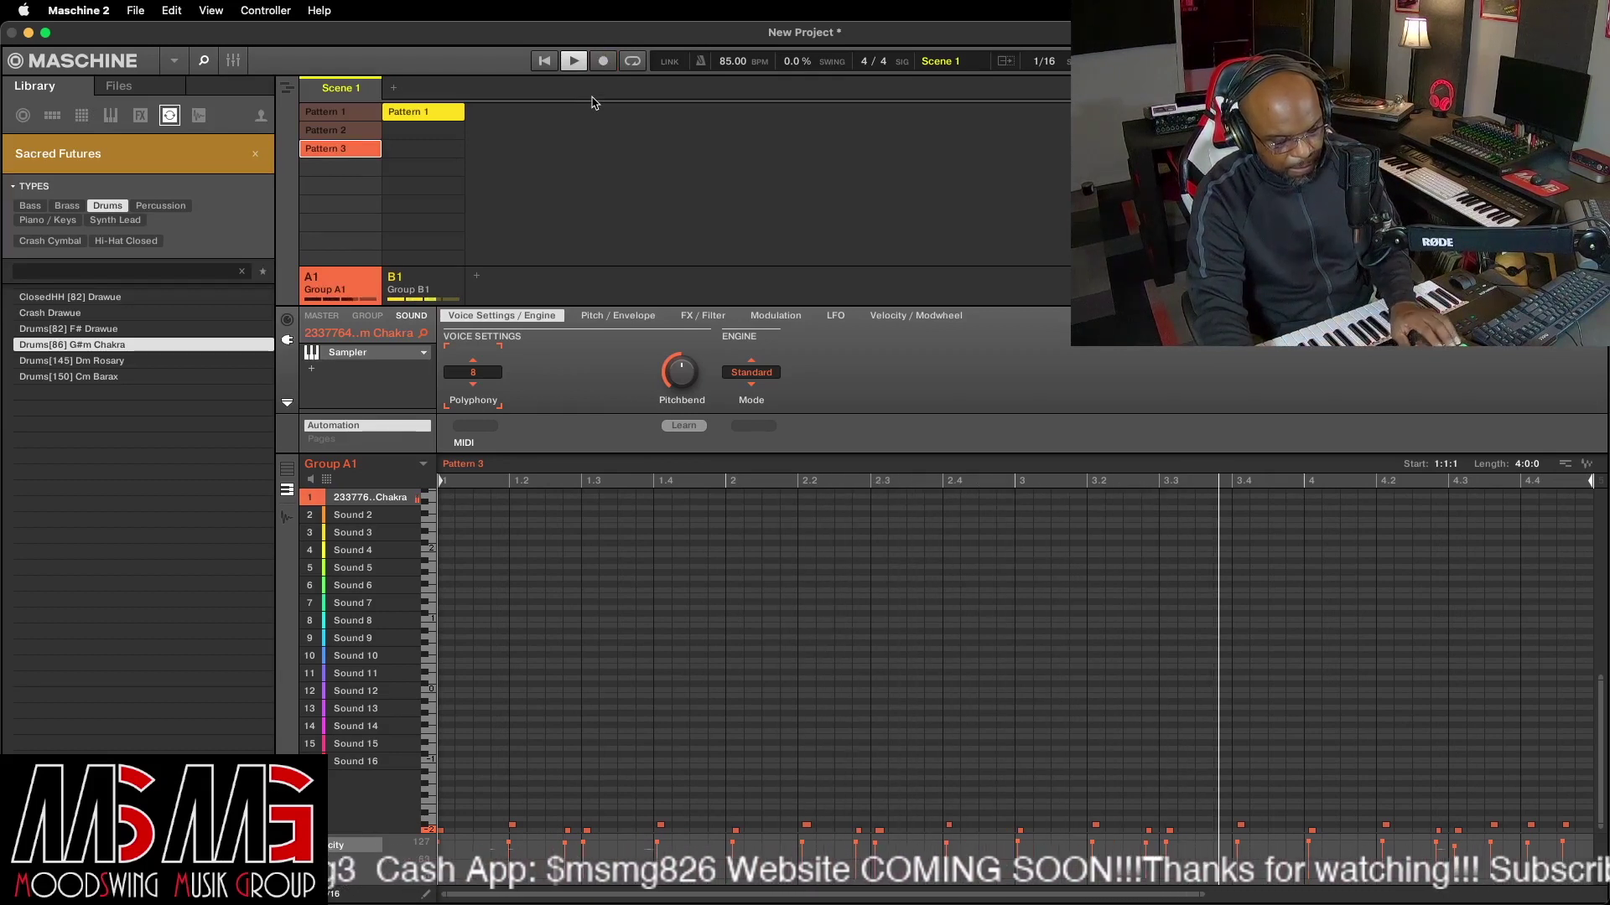
- Stop playback, select all recorded drum notes in Pattern 3, and play the pattern back
{"action": "key", "text": "space"}
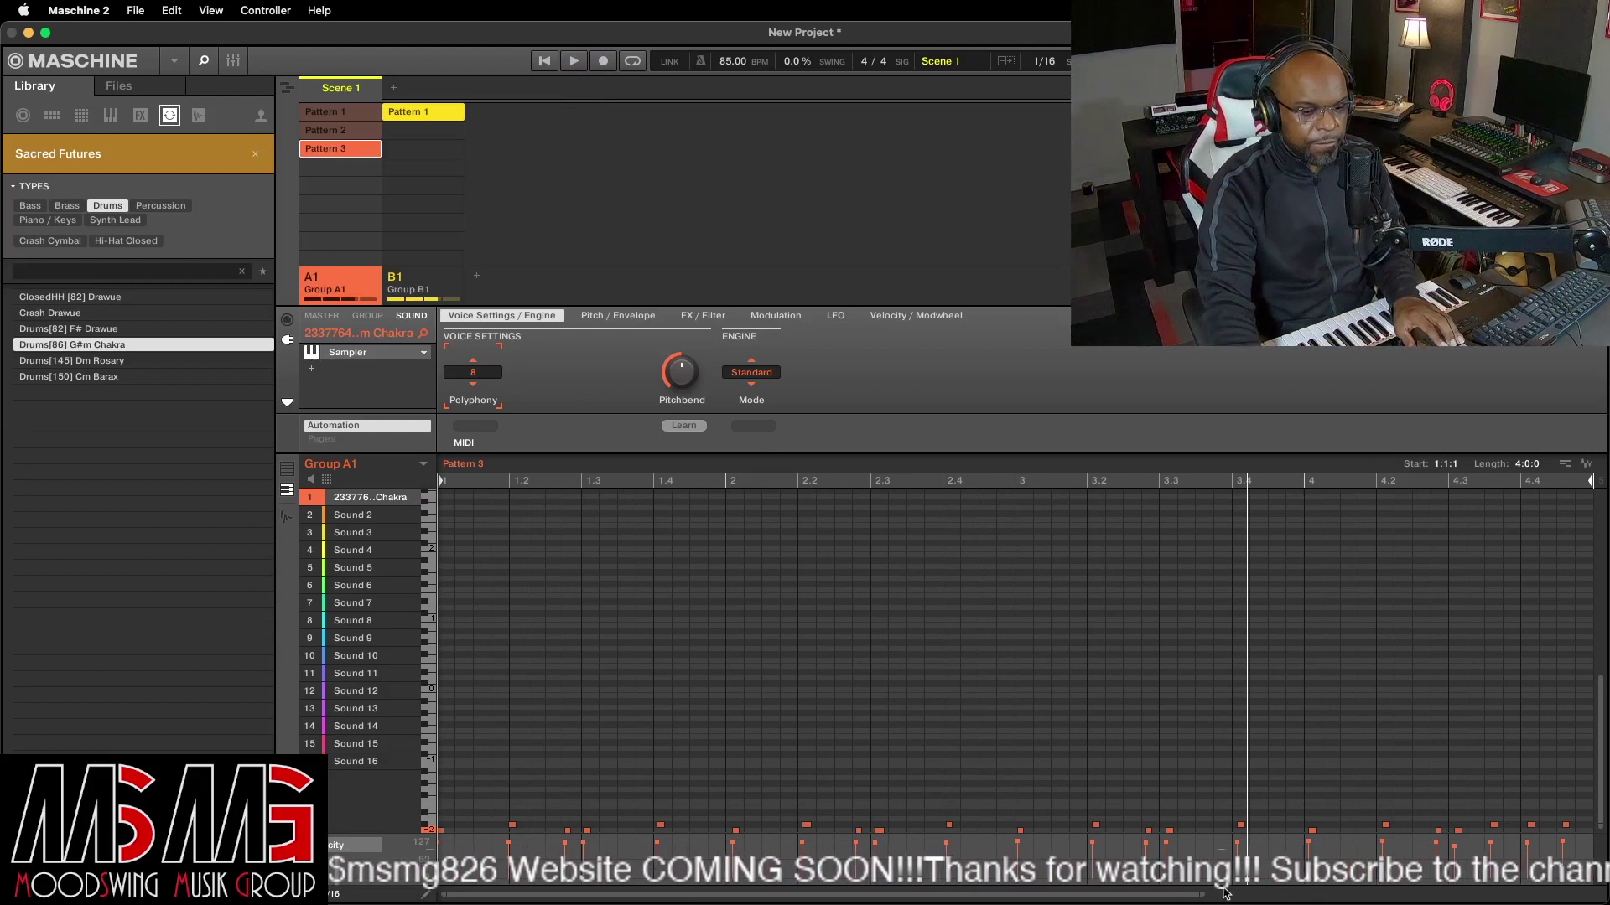
{"action": "left_click_drag", "start_coordinate": [1202, 895], "coordinate": [1450, 895]}
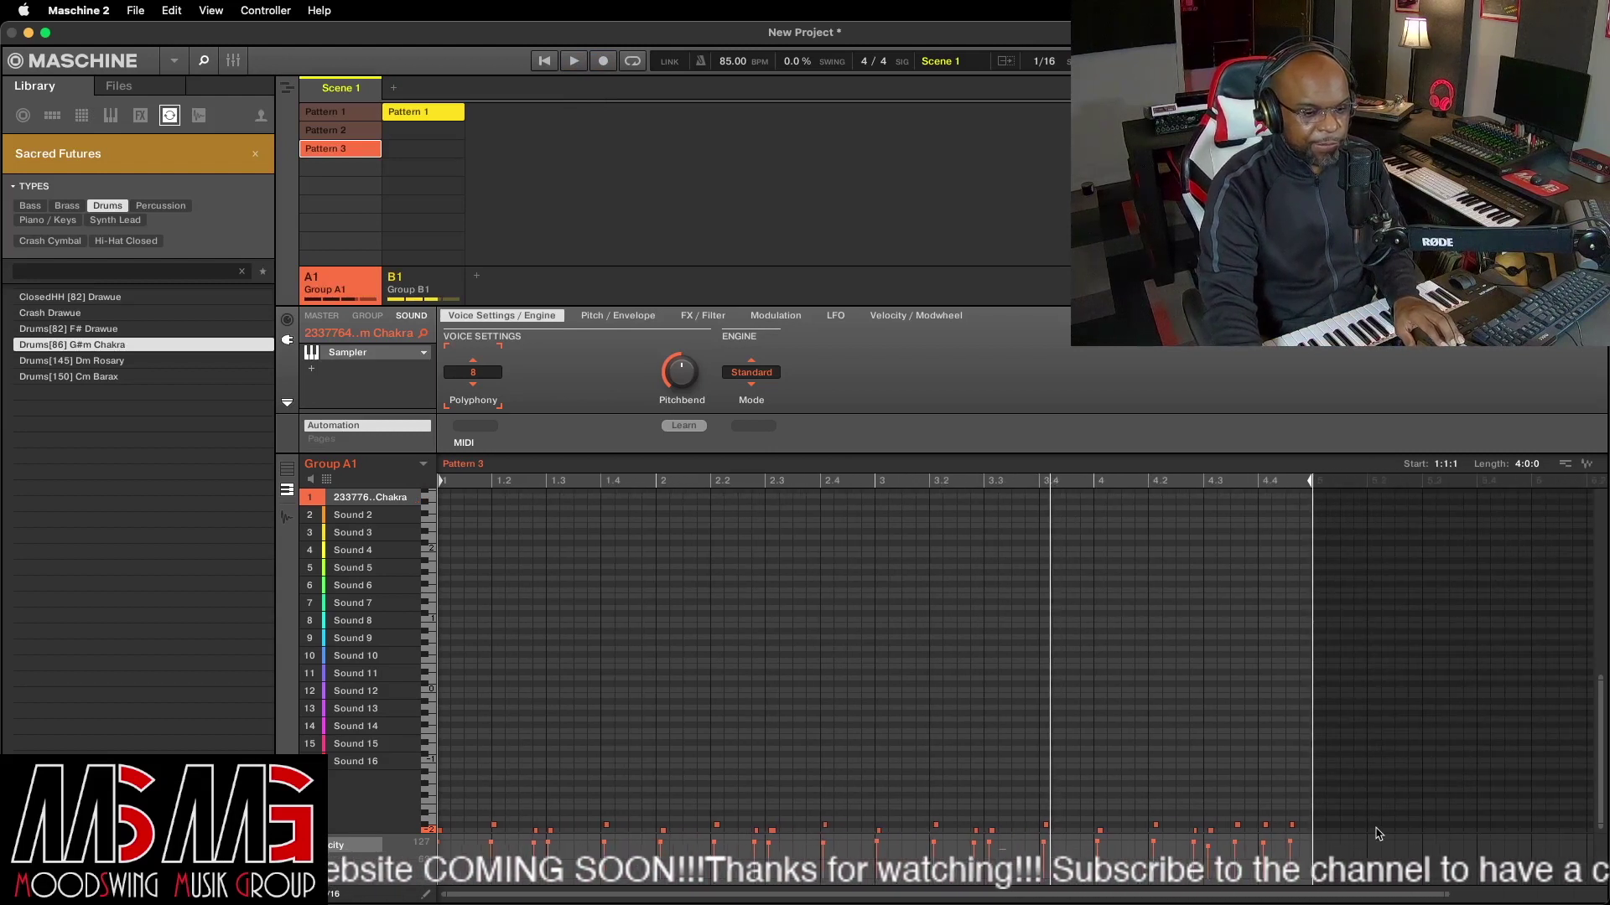
{"action": "left_click_drag", "start_coordinate": [1054, 832], "coordinate": [434, 803]}
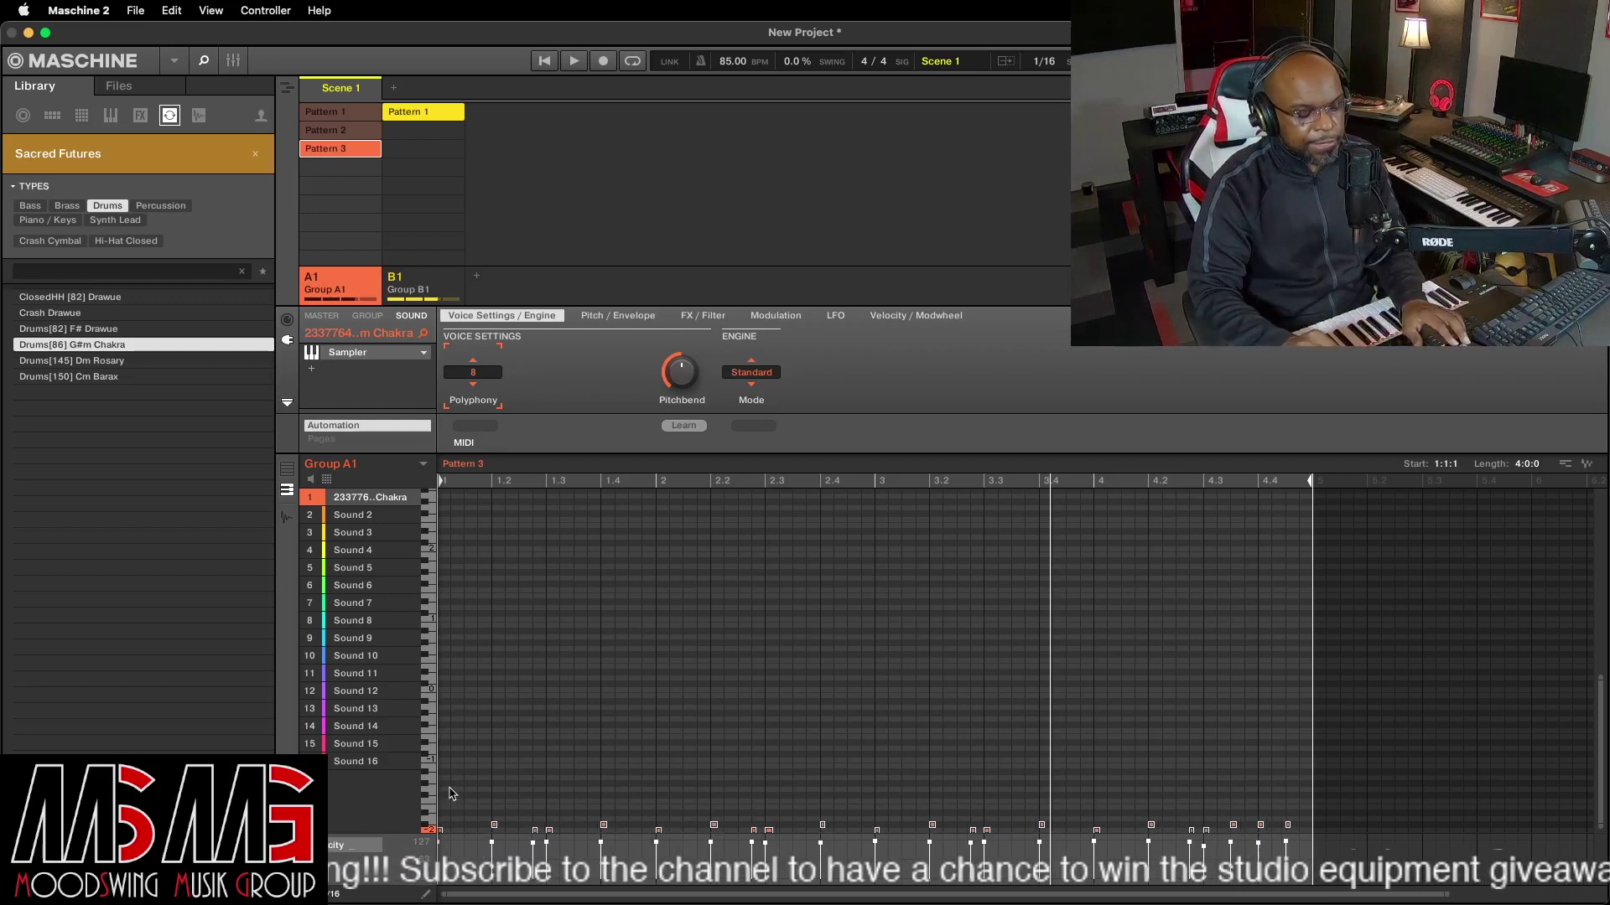
{"action": "key", "text": "space"}
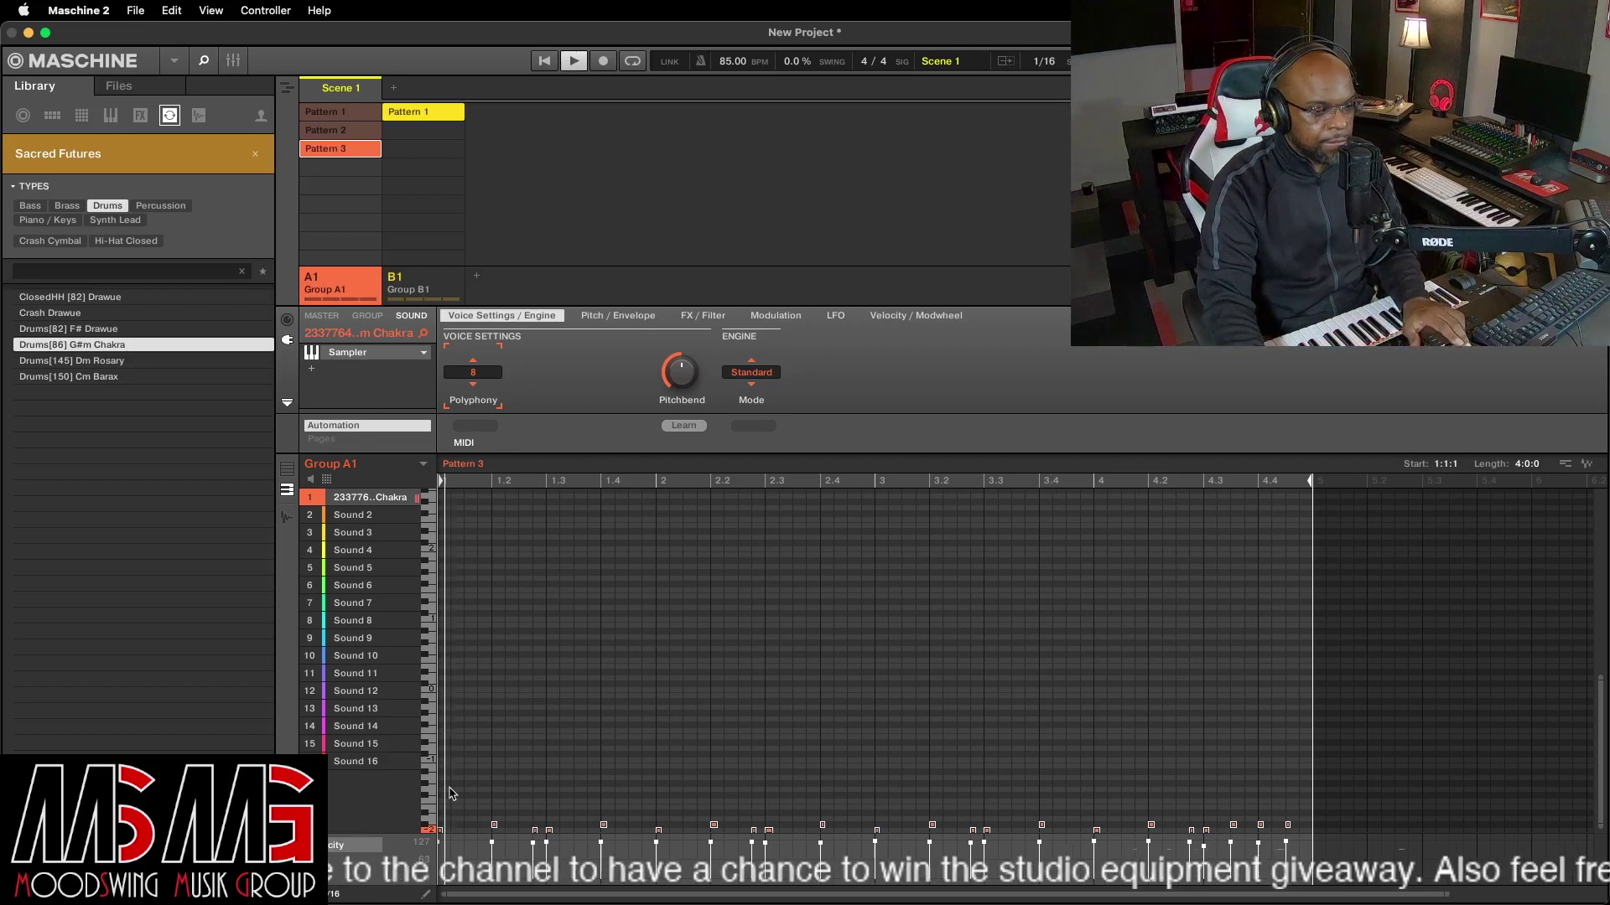